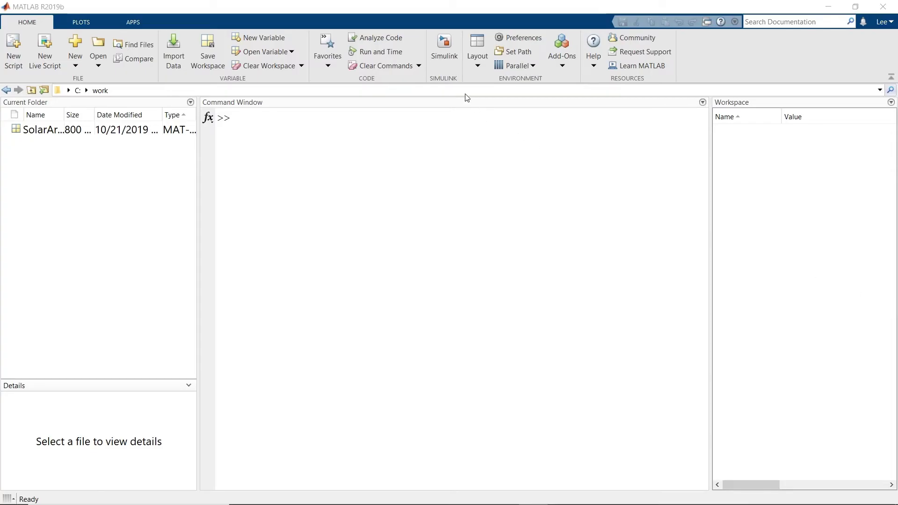
Step: From the Simulink start page, create a blank model, maximize it, and save it as sunnyvscloudy
{"action": "left_click", "coordinate": [445, 48]}
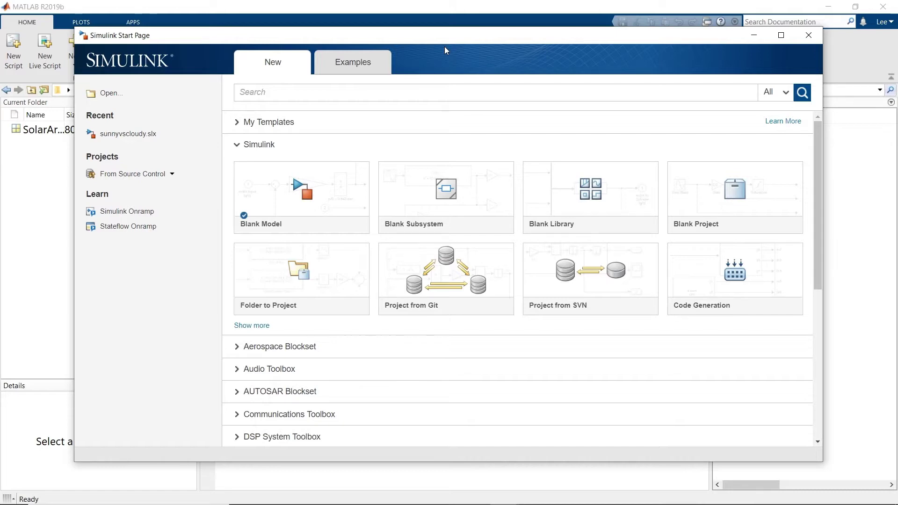
{"action": "left_click", "coordinate": [313, 190]}
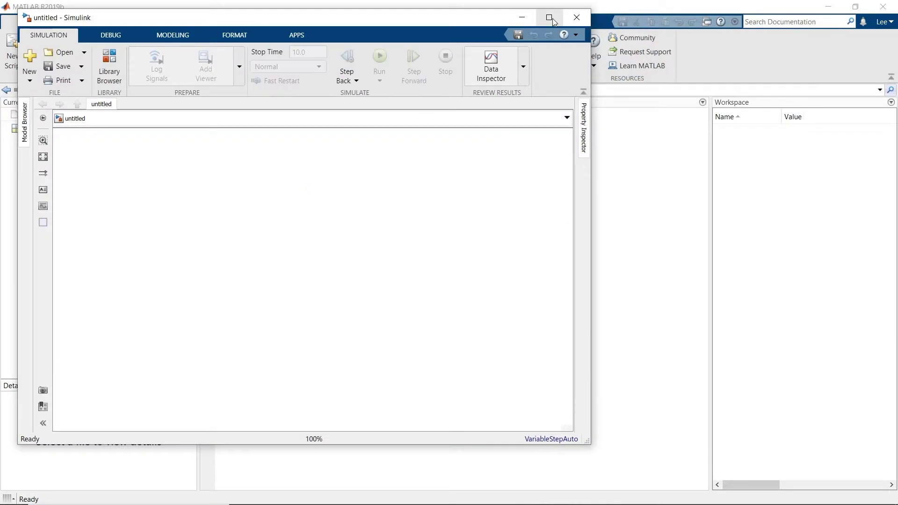
{"action": "left_click", "coordinate": [550, 19]}
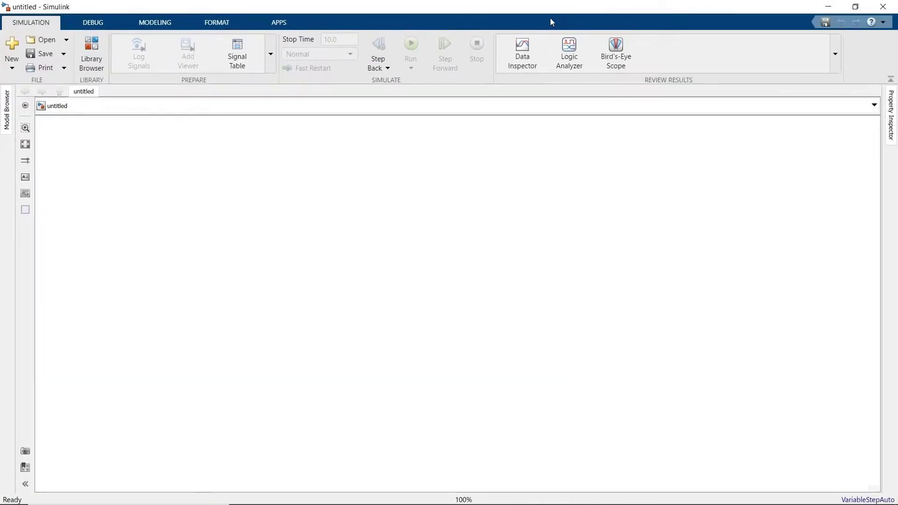
{"action": "left_click", "coordinate": [43, 55]}
{"action": "type", "text": "sunny"}
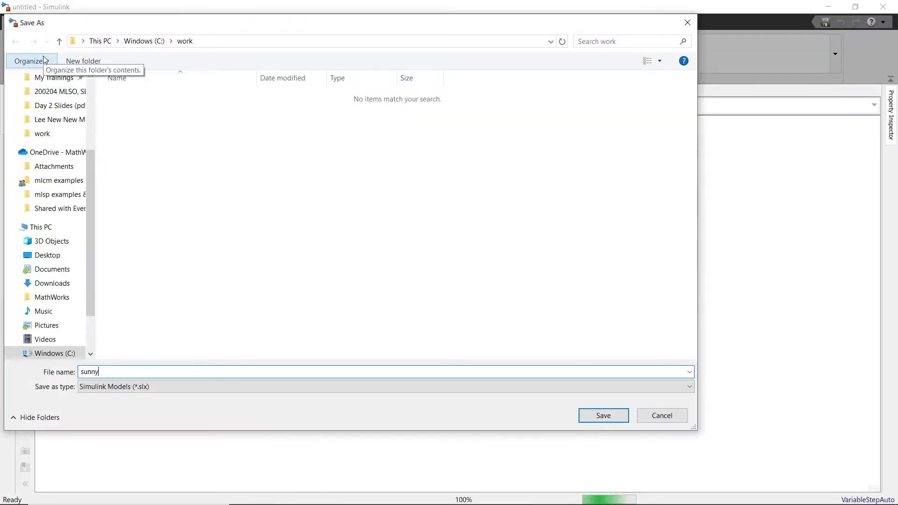
{"action": "type", "text": "vscloudy"}
{"action": "key", "text": "Return"}
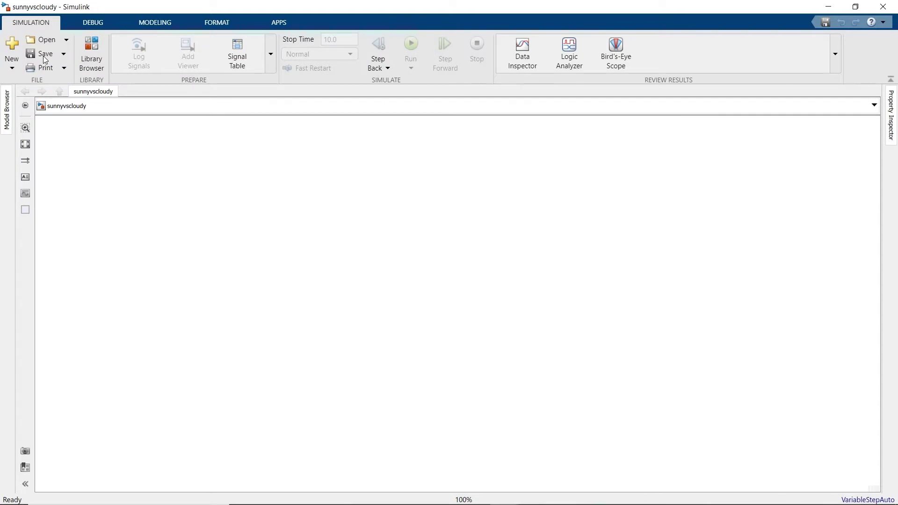
Step: From the Library Browser Sources, place two Inport blocks, In1 and In2, on the canvas
{"action": "left_click", "coordinate": [91, 51]}
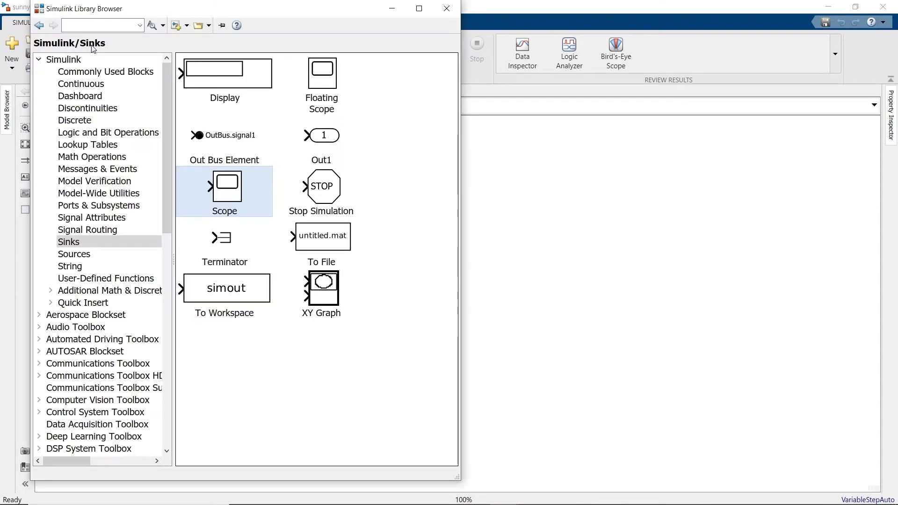
{"action": "left_click", "coordinate": [75, 254]}
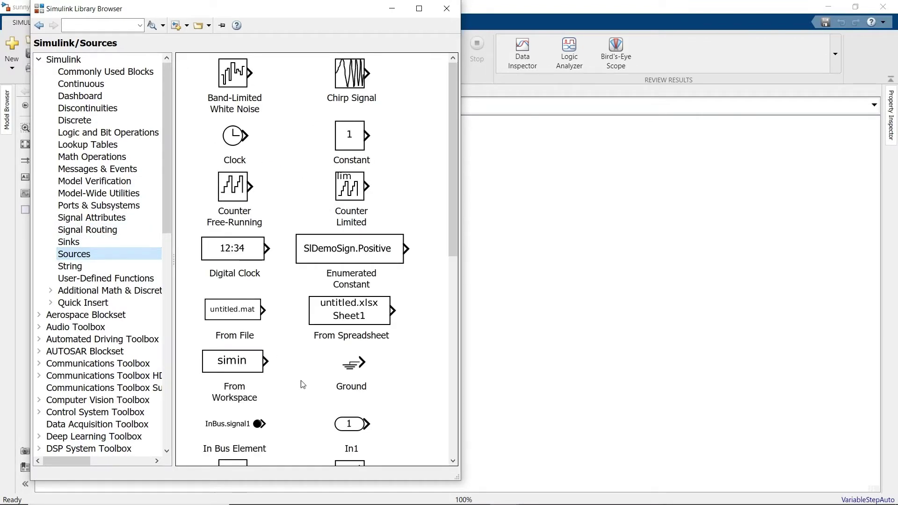
{"action": "left_click_drag", "start_coordinate": [347, 423], "coordinate": [511, 228]}
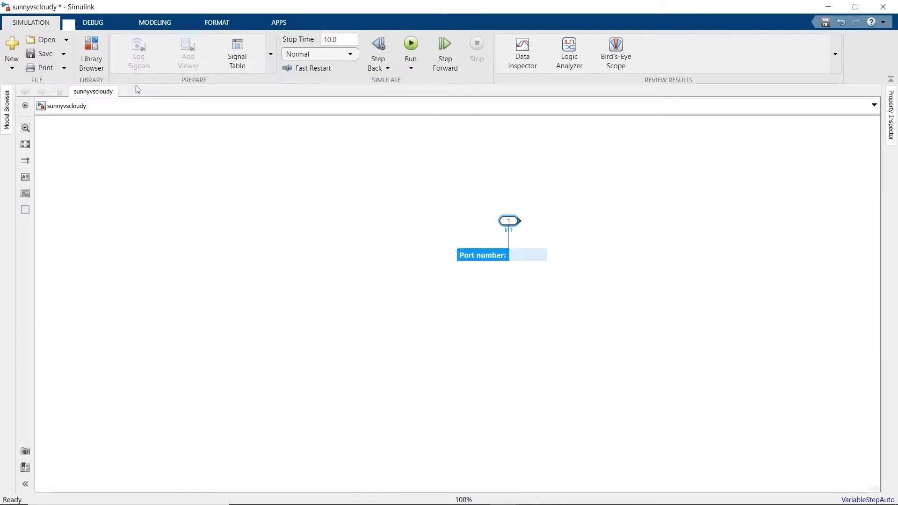
{"action": "left_click", "coordinate": [96, 54]}
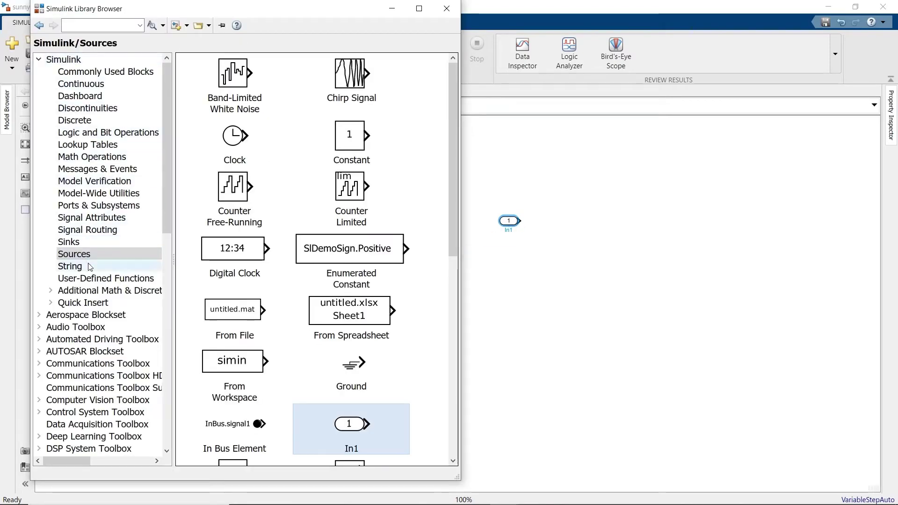
{"action": "left_click_drag", "start_coordinate": [354, 431], "coordinate": [513, 275]}
Step: Add a Scope block with 2 input ports and align In2 with its second input
{"action": "left_click", "coordinate": [104, 60]}
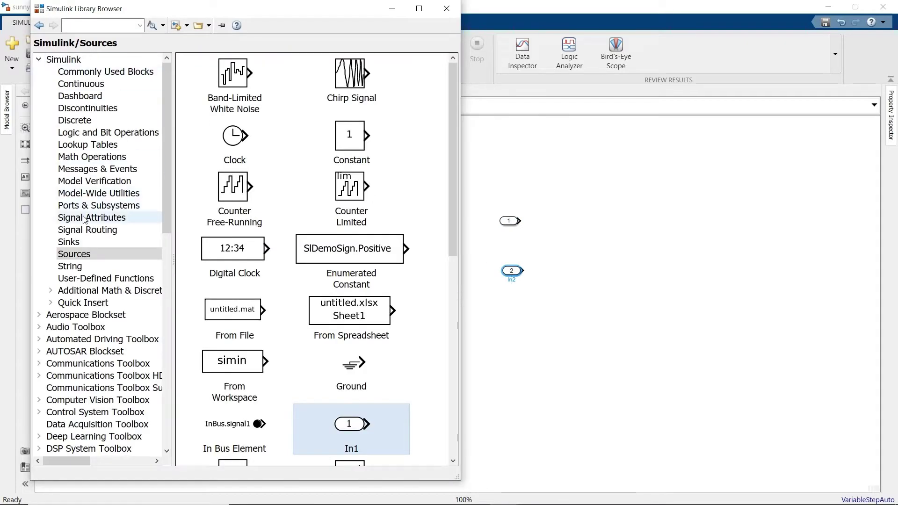
{"action": "left_click", "coordinate": [89, 241]}
{"action": "left_click_drag", "start_coordinate": [223, 193], "coordinate": [695, 312]}
{"action": "type", "text": "2"}
{"action": "key", "text": "Return"}
{"action": "left_click_drag", "start_coordinate": [513, 271], "coordinate": [513, 290]}
{"action": "key", "text": "space"}
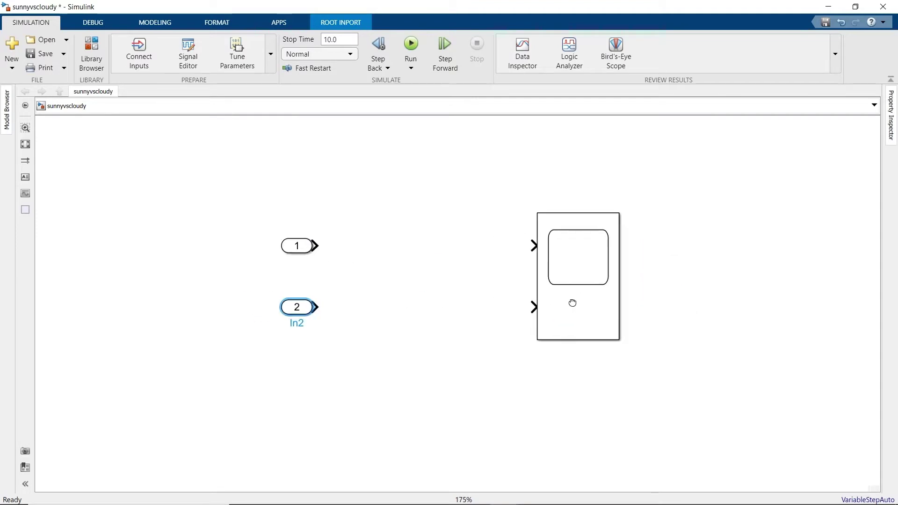
Step: Rename the inports to 'Sunny Day' and 'Cloudy Day' and the scope to 'Time Domain'
{"action": "left_click", "coordinate": [302, 248]}
{"action": "double_click", "coordinate": [303, 264]}
{"action": "type", "text": "Sunny Day"}
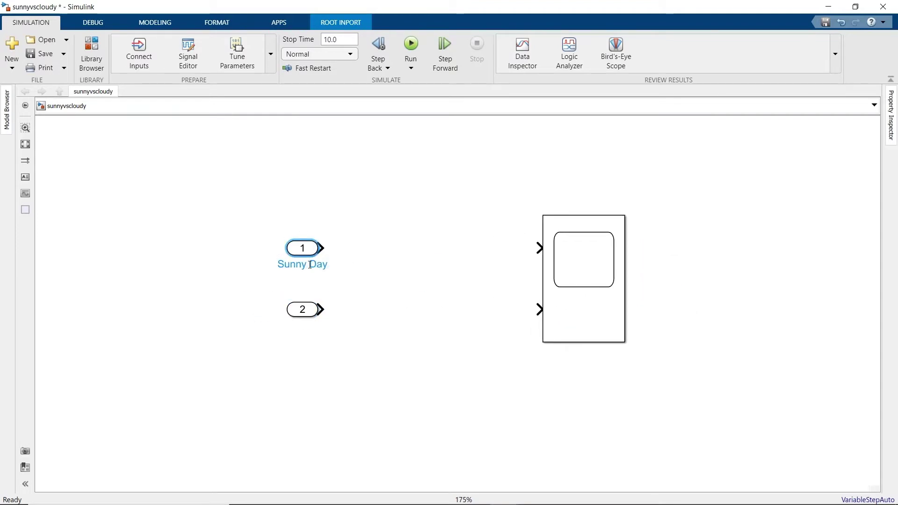
{"action": "left_click", "coordinate": [301, 310]}
{"action": "double_click", "coordinate": [297, 322]}
{"action": "type", "text": "Cloudy Day"}
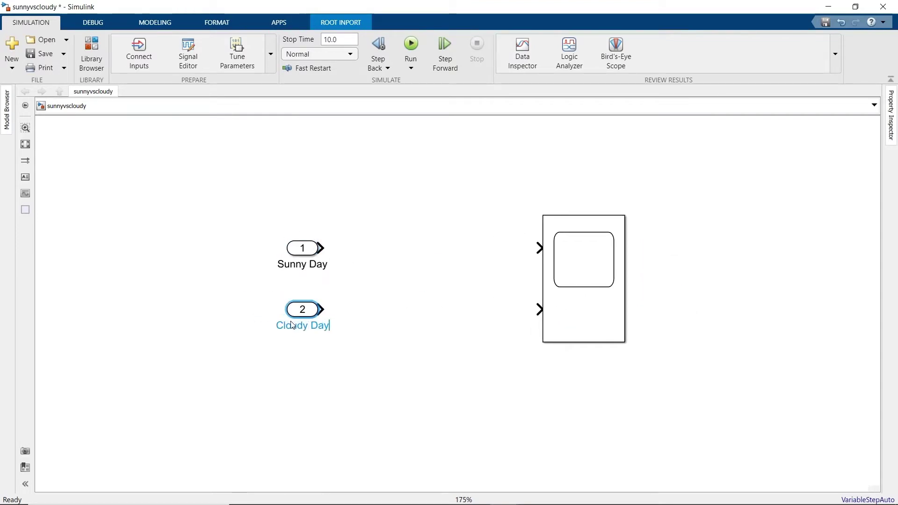
{"action": "left_click", "coordinate": [585, 323]}
{"action": "double_click", "coordinate": [568, 352]}
{"action": "type", "text": "Time Domain"}
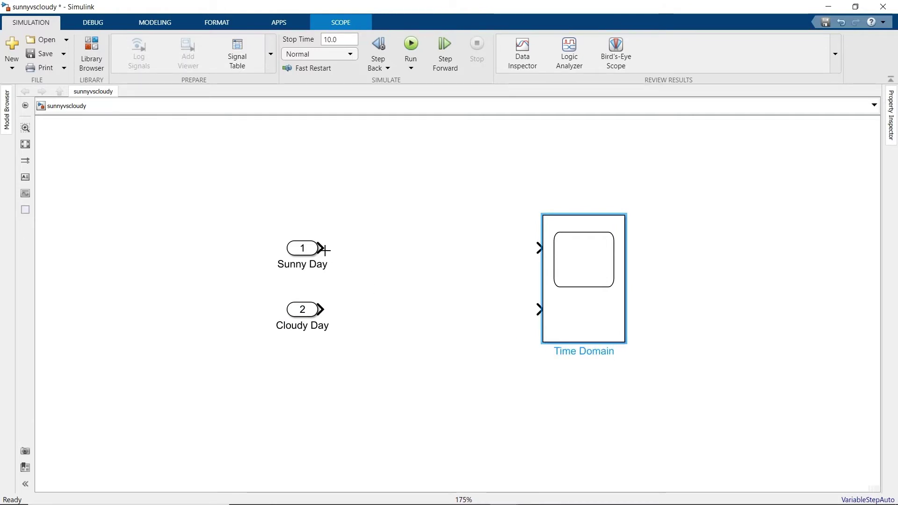
Step: Connect both inports to the scope and label the lines 'Sunny Day' and 'Cloudy Day'
{"action": "left_click_drag", "start_coordinate": [321, 248], "coordinate": [537, 248]}
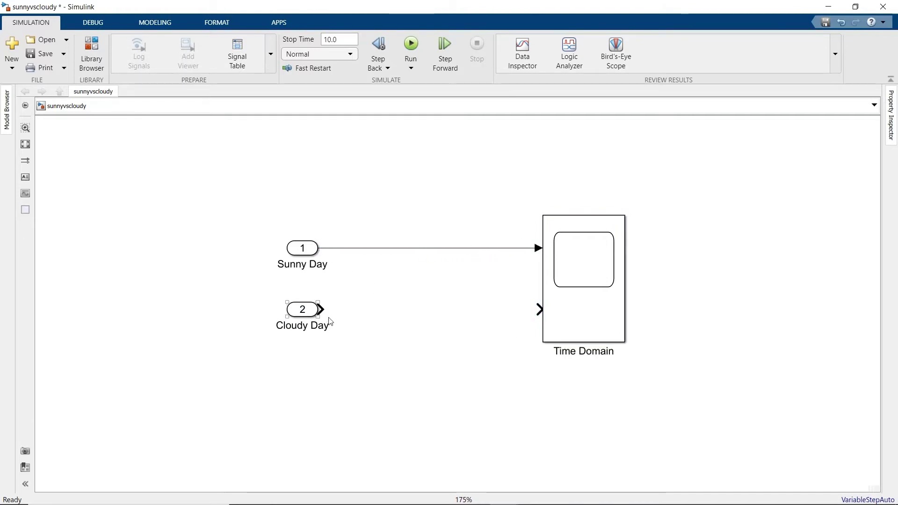
{"action": "left_click_drag", "start_coordinate": [321, 309], "coordinate": [536, 309]}
{"action": "double_click", "coordinate": [436, 248]}
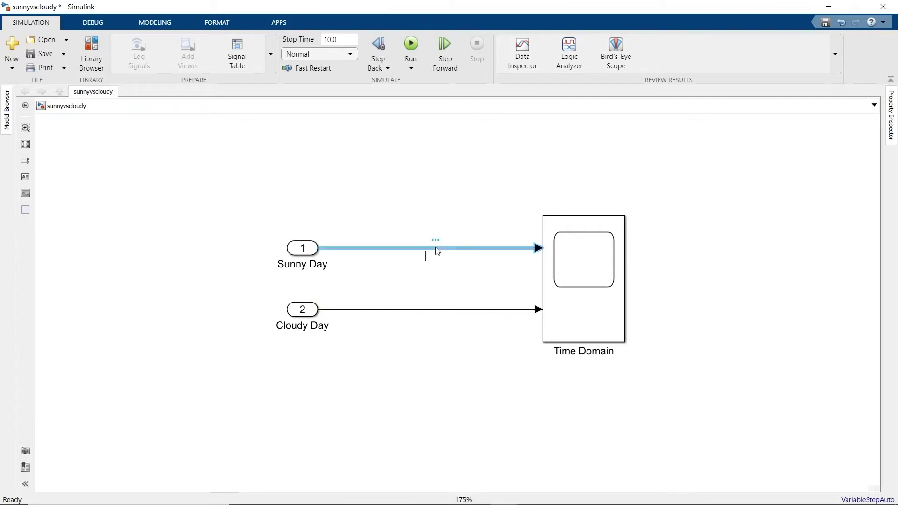
{"action": "type", "text": "Sunny Day"}
{"action": "double_click", "coordinate": [429, 310]}
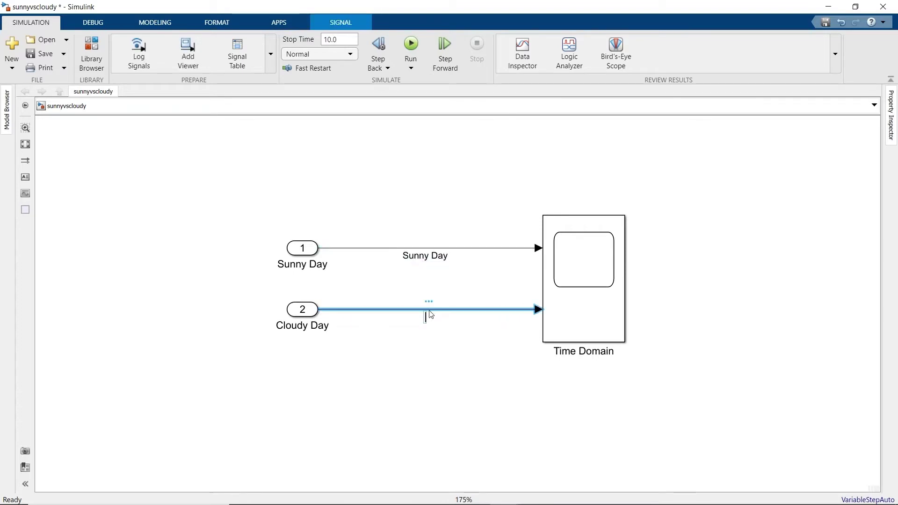
{"action": "type", "text": "Cloudy Day"}
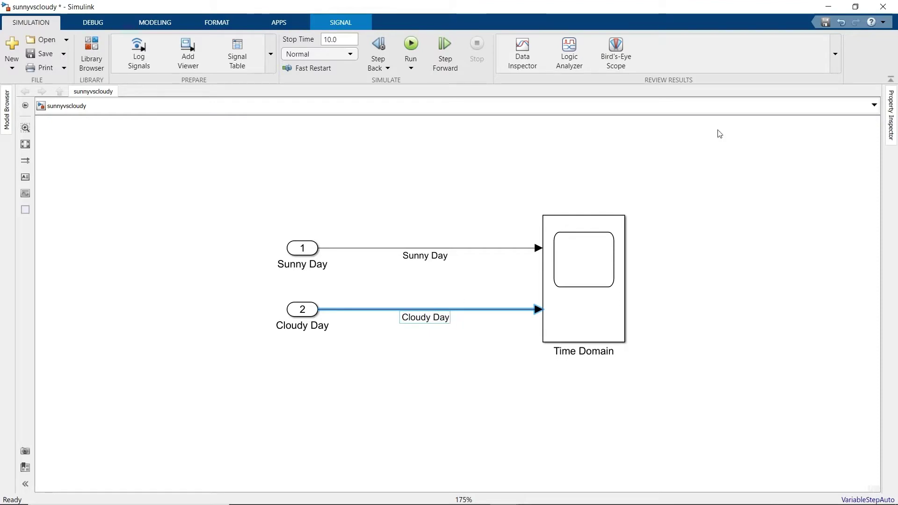
{"action": "left_click", "coordinate": [828, 7]}
Step: Run 'load SolarArrayData' in the Command Window, then select the Sunny Day inport in the model
{"action": "type", "text": "load SolarArrayData"}
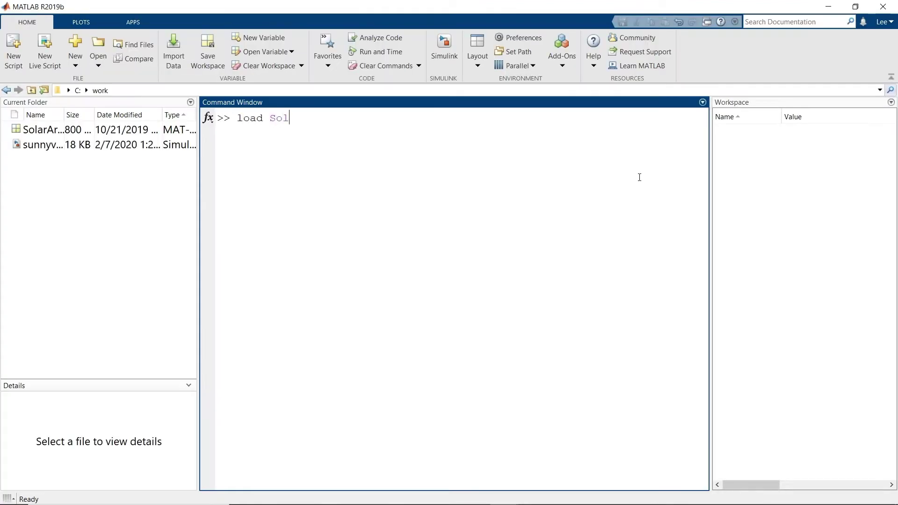
{"action": "key", "text": "Return"}
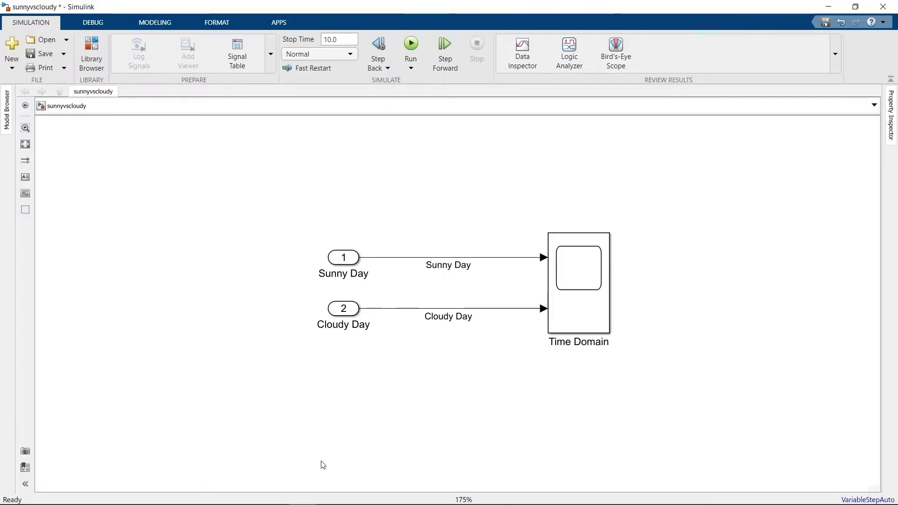
{"action": "left_click", "coordinate": [348, 263]}
Step: Set the sample time of both the Sunny Day and Cloudy Day inports to 1/Fs
{"action": "double_click", "coordinate": [348, 263]}
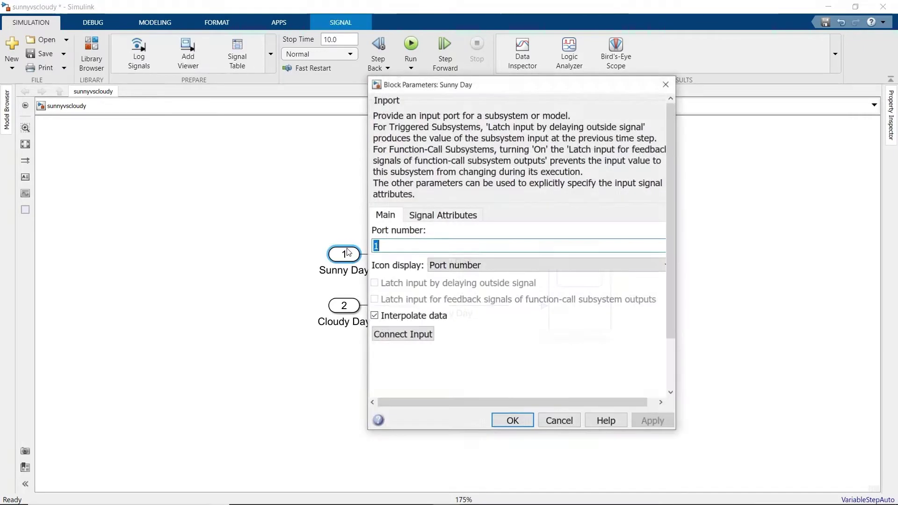
{"action": "left_click", "coordinate": [443, 215]}
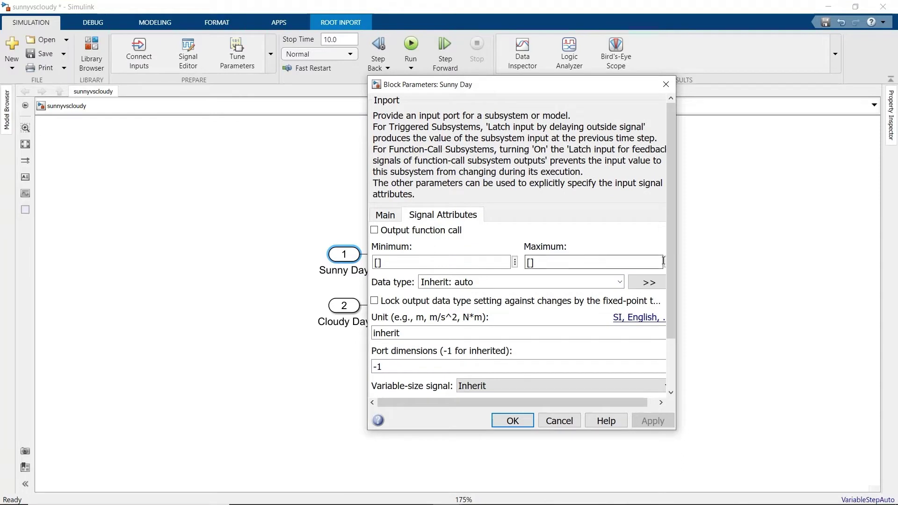
{"action": "left_click_drag", "start_coordinate": [667, 269], "coordinate": [666, 319]}
{"action": "double_click", "coordinate": [483, 353]}
{"action": "type", "text": "1/Fs"}
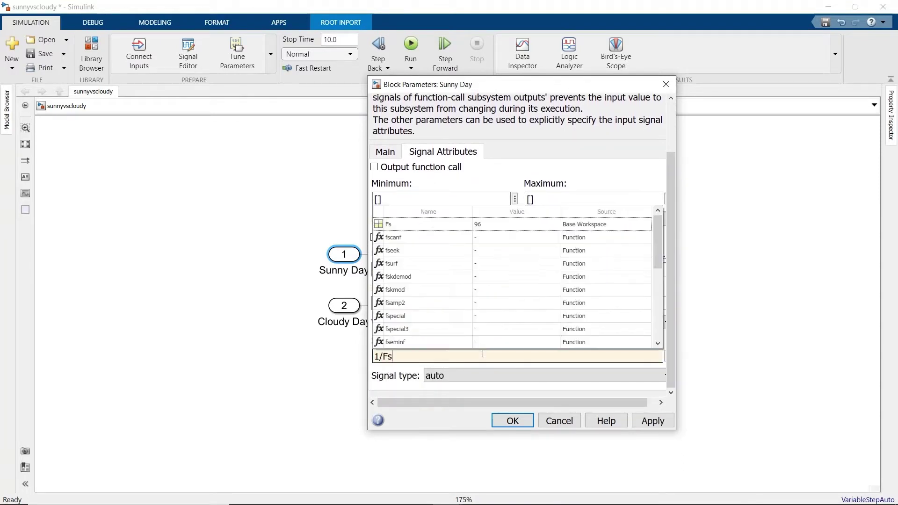
{"action": "key", "text": "Return"}
{"action": "double_click", "coordinate": [343, 305]}
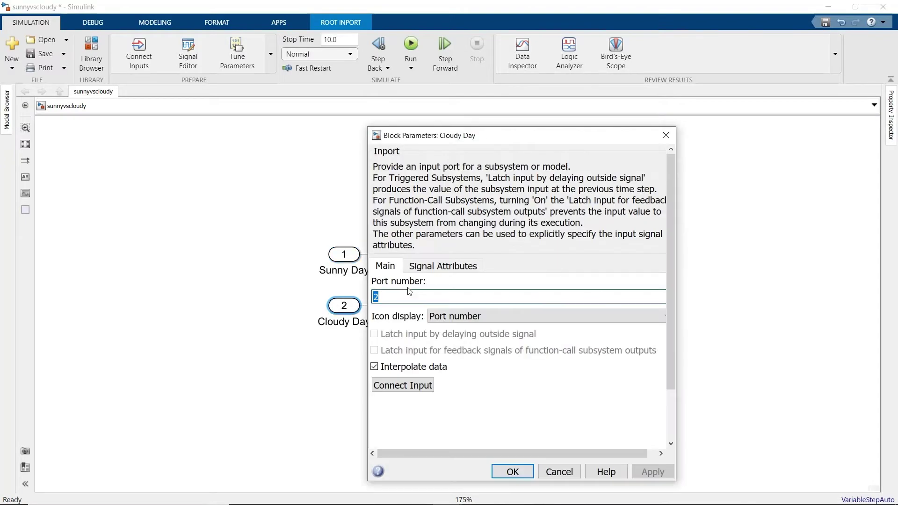
{"action": "left_click", "coordinate": [443, 202]}
{"action": "scroll", "coordinate": [514, 327], "scroll_direction": "down", "scroll_amount": 5}
{"action": "double_click", "coordinate": [420, 407]}
{"action": "type", "text": "1/Fs"}
{"action": "key", "text": "Return"}
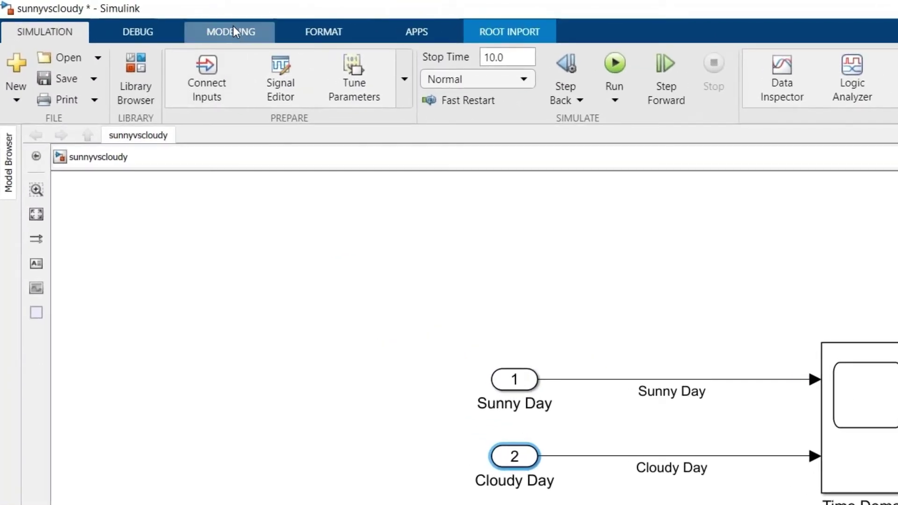
Step: In Configuration Parameters > Data Import/Export, enable Input as [tday, sunnyDay, cloudyDay]
{"action": "left_click", "coordinate": [232, 30]}
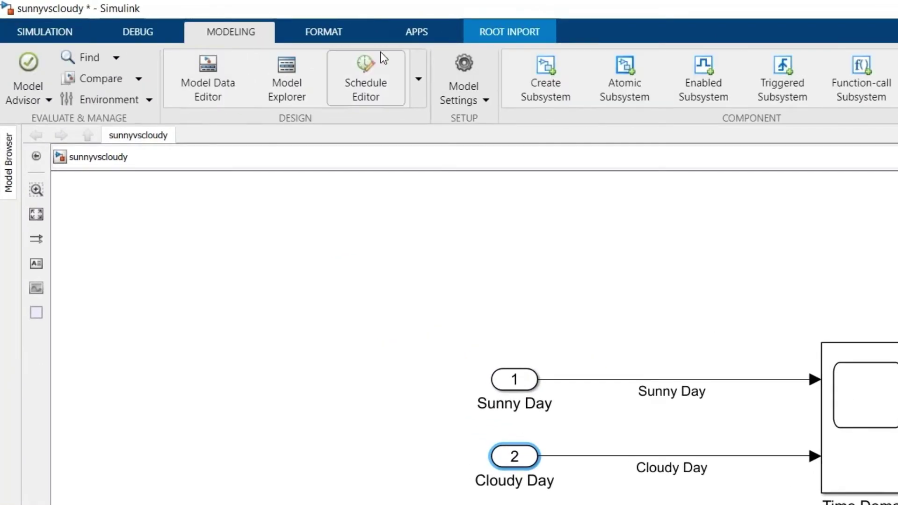
{"action": "left_click", "coordinate": [460, 66]}
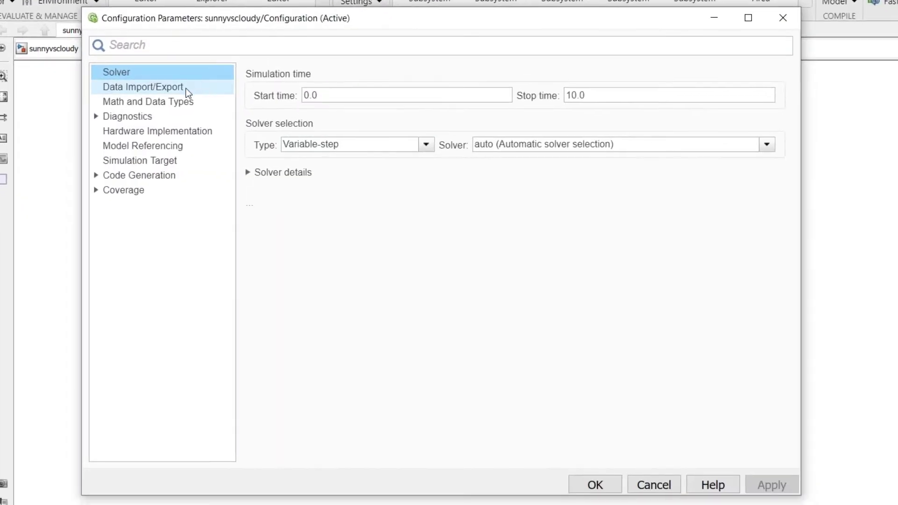
{"action": "left_click", "coordinate": [186, 88]}
{"action": "left_click", "coordinate": [259, 95]}
{"action": "triple_click", "coordinate": [367, 98]}
{"action": "type", "text": "[tday"}
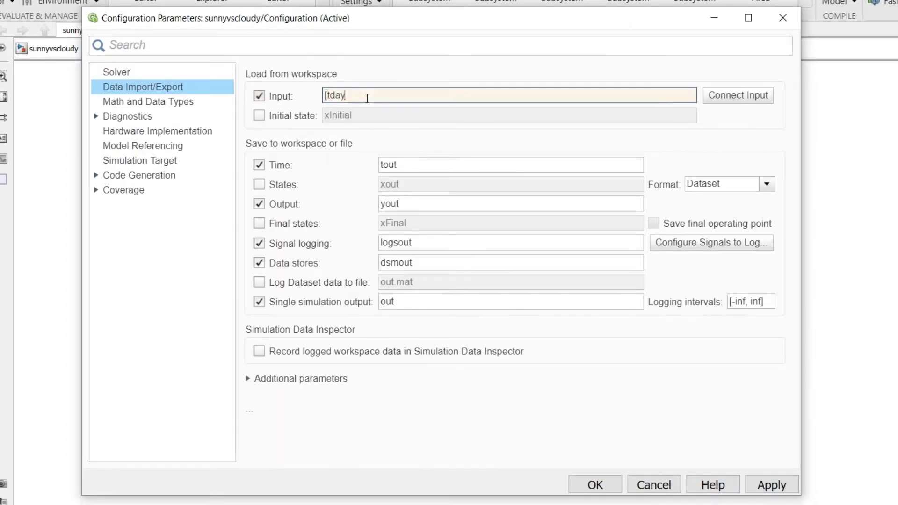
{"action": "type", "text": ", sumnyDay, cloudyDay]"}
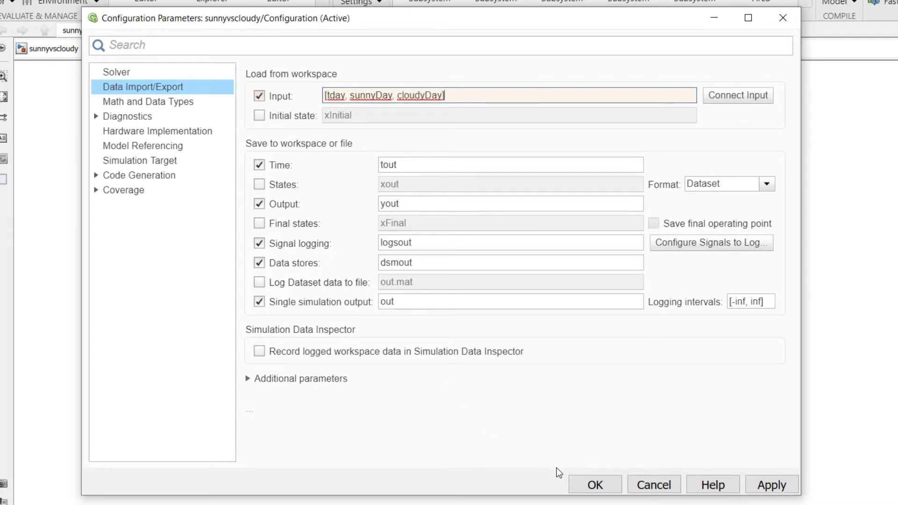
{"action": "left_click", "coordinate": [580, 484]}
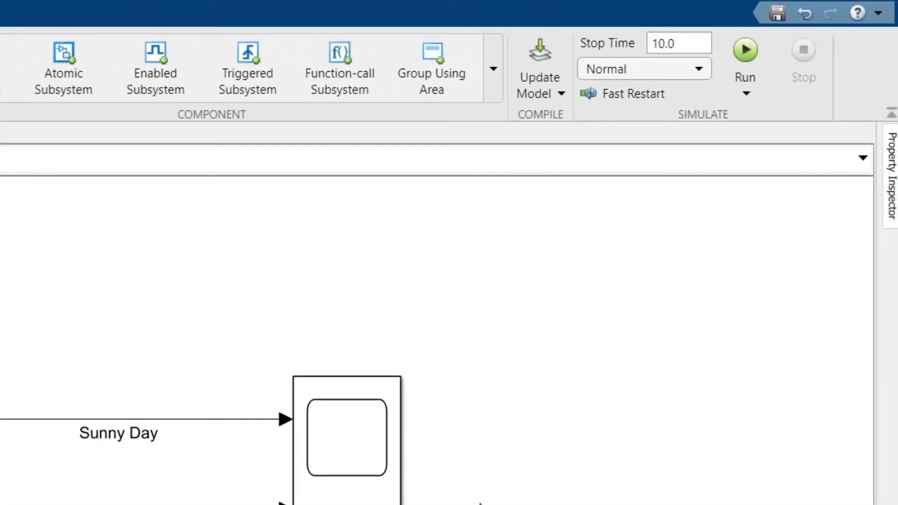
Step: Set the stop time to 1 and run the simulation
{"action": "double_click", "coordinate": [680, 44]}
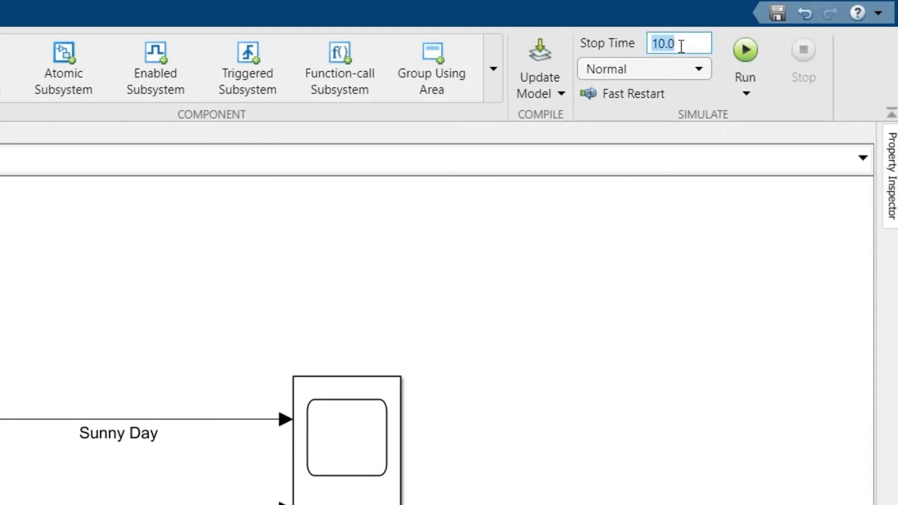
{"action": "type", "text": "1"}
{"action": "left_click", "coordinate": [745, 50]}
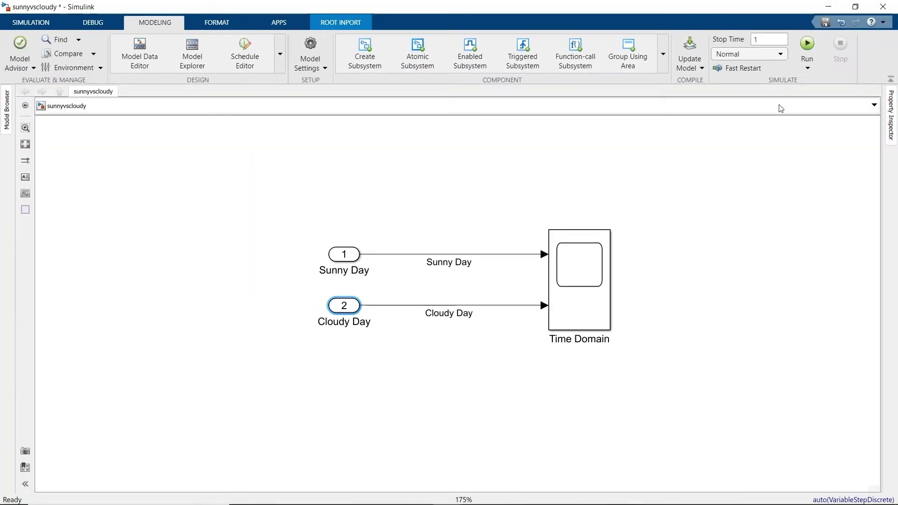
Step: Open the Time Domain scope maximized and change its plot type from stairs to Line
{"action": "double_click", "coordinate": [581, 264]}
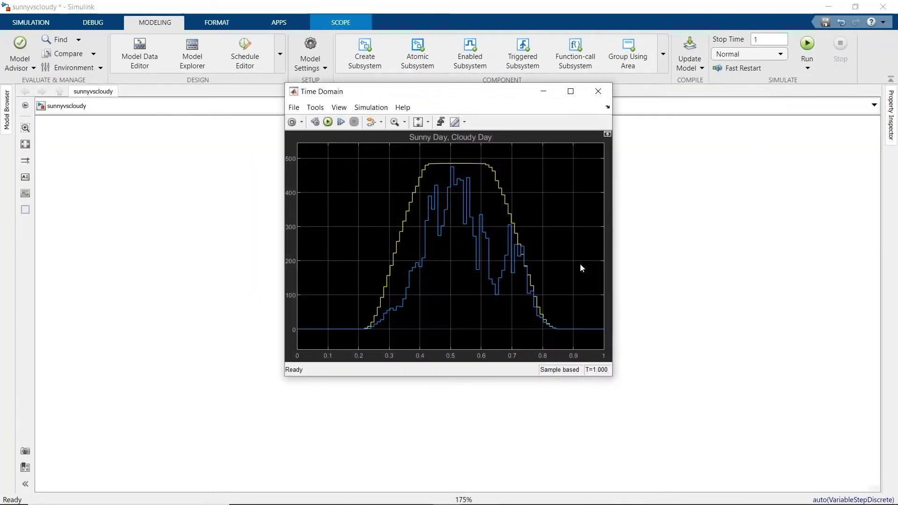
{"action": "left_click", "coordinate": [571, 92]}
{"action": "left_click", "coordinate": [54, 21]}
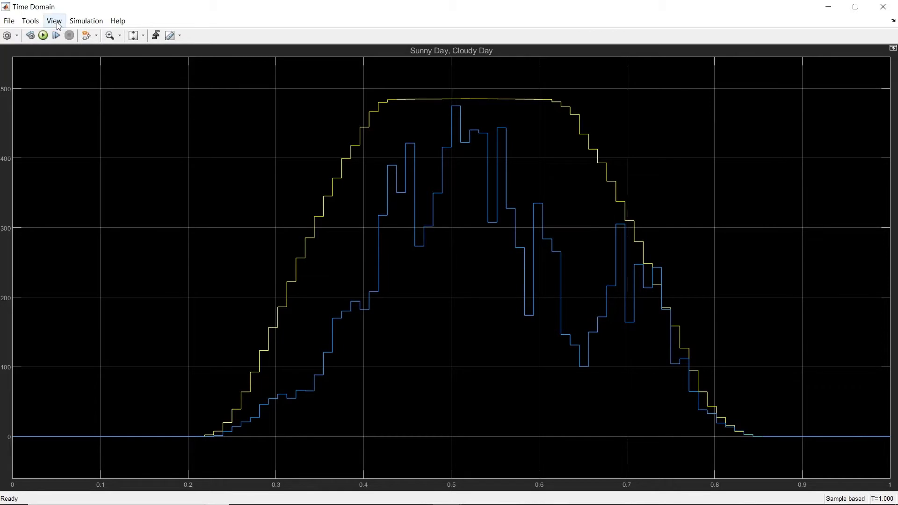
{"action": "left_click", "coordinate": [68, 58]}
{"action": "left_click", "coordinate": [523, 171]}
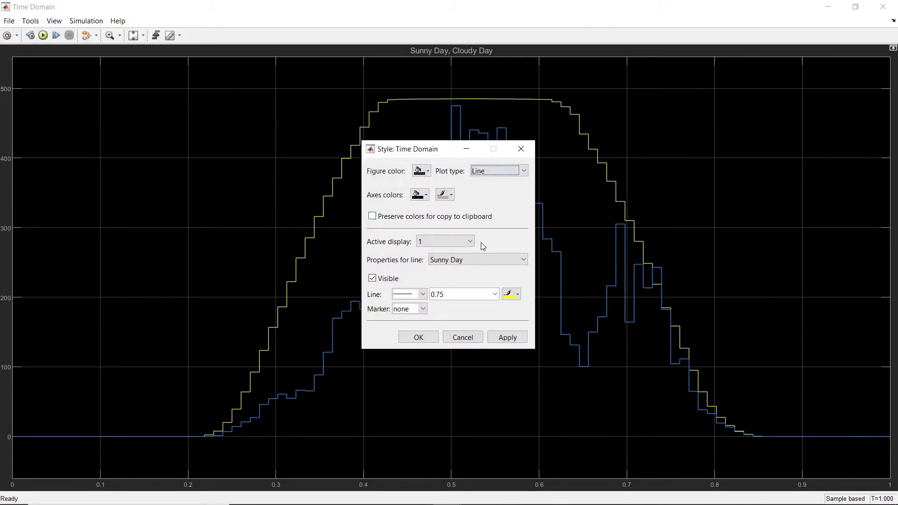
{"action": "left_click", "coordinate": [418, 336]}
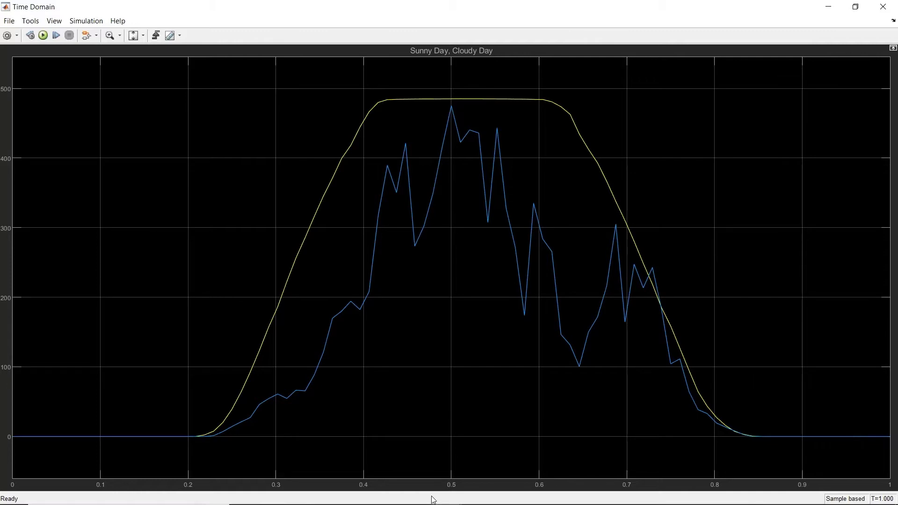
{"action": "left_click", "coordinate": [828, 7]}
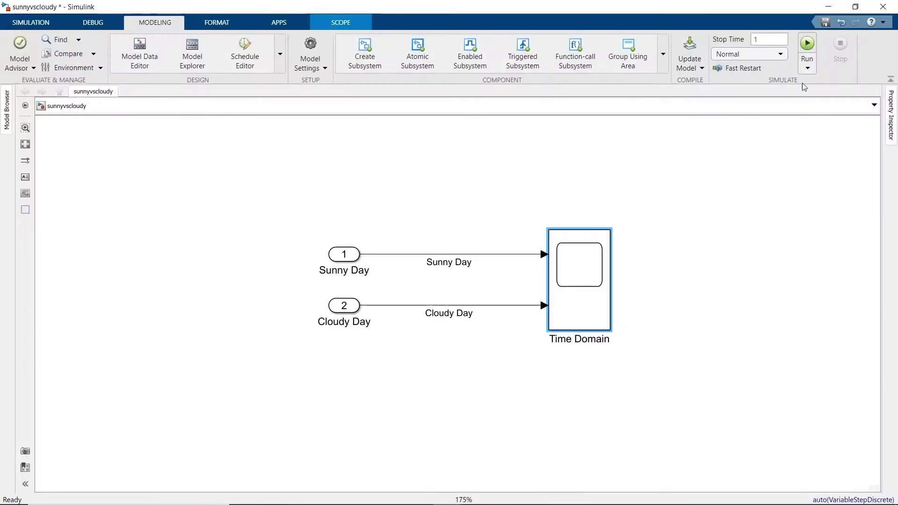
Step: Add a DSP Spectrum Analyzer named 'Frequency Domain' below the scope, fed by both Sunny Day and Cloudy Day
{"action": "left_click", "coordinate": [31, 22]}
{"action": "left_click", "coordinate": [94, 51]}
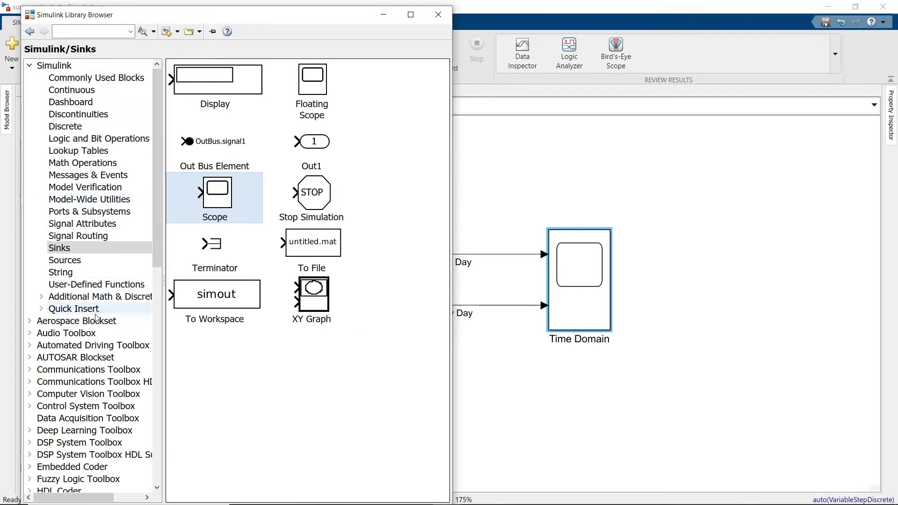
{"action": "left_click", "coordinate": [85, 443]}
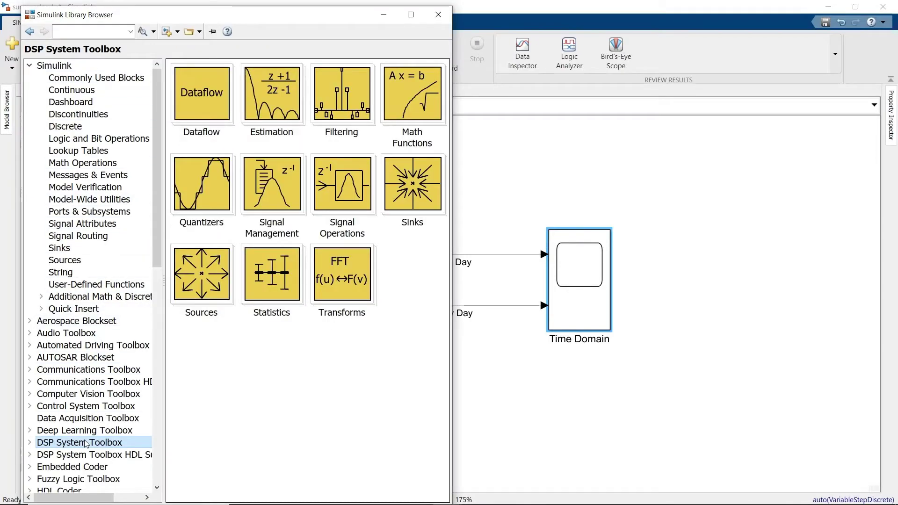
{"action": "double_click", "coordinate": [399, 191]}
{"action": "left_click_drag", "start_coordinate": [355, 229], "coordinate": [540, 435]}
{"action": "type", "text": "Freque"}
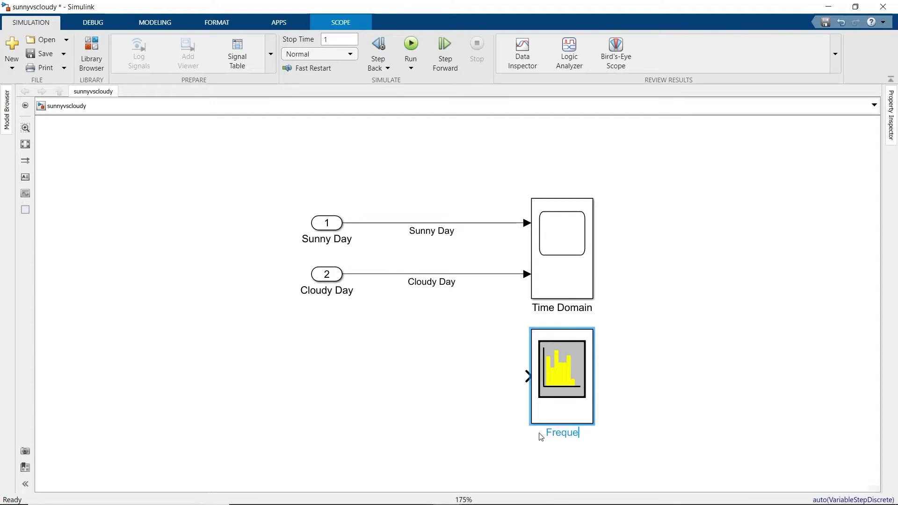
{"action": "type", "text": "ncy Domain"}
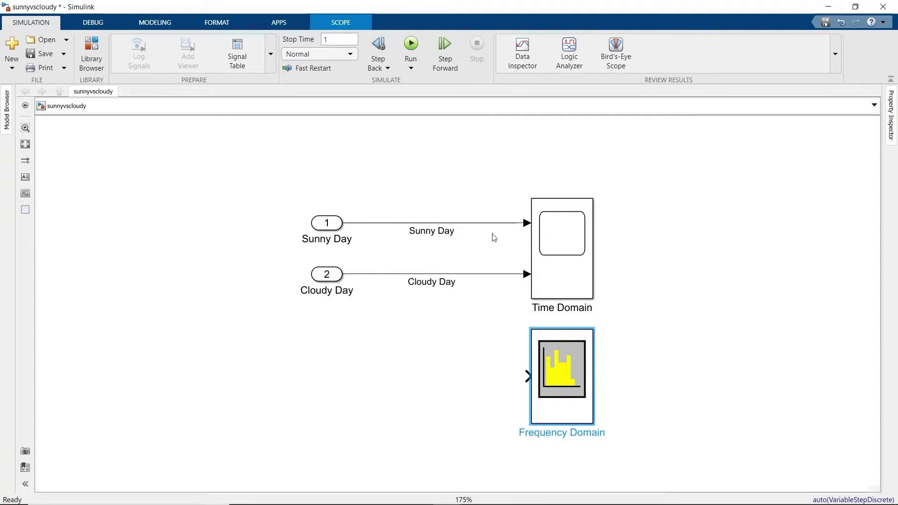
{"action": "left_click_drag", "start_coordinate": [499, 223], "coordinate": [524, 376]}
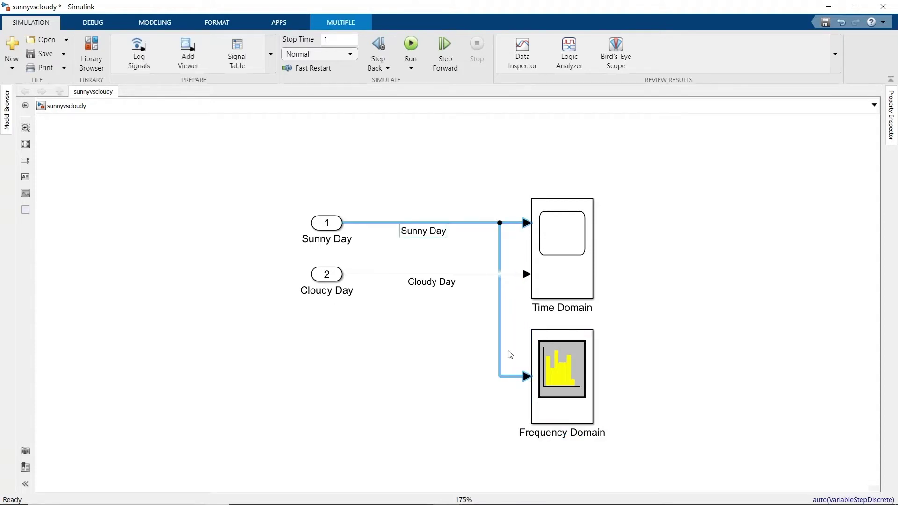
{"action": "left_click_drag", "start_coordinate": [476, 276], "coordinate": [542, 398]}
Step: In the Frequency Domain spectrum settings, specify resolution by window length 96 with NFFT 256
{"action": "left_click", "coordinate": [570, 387]}
{"action": "double_click", "coordinate": [570, 387]}
{"action": "left_click", "coordinate": [639, 81]}
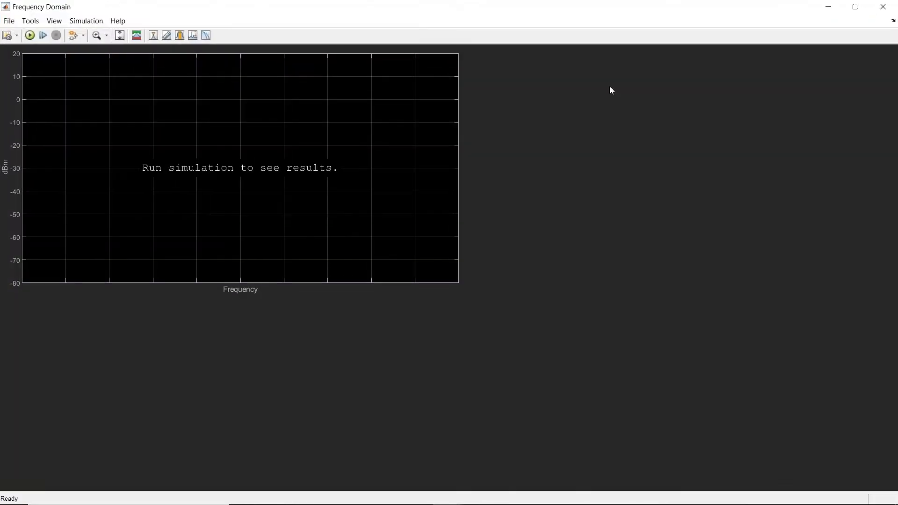
{"action": "left_click", "coordinate": [9, 35]}
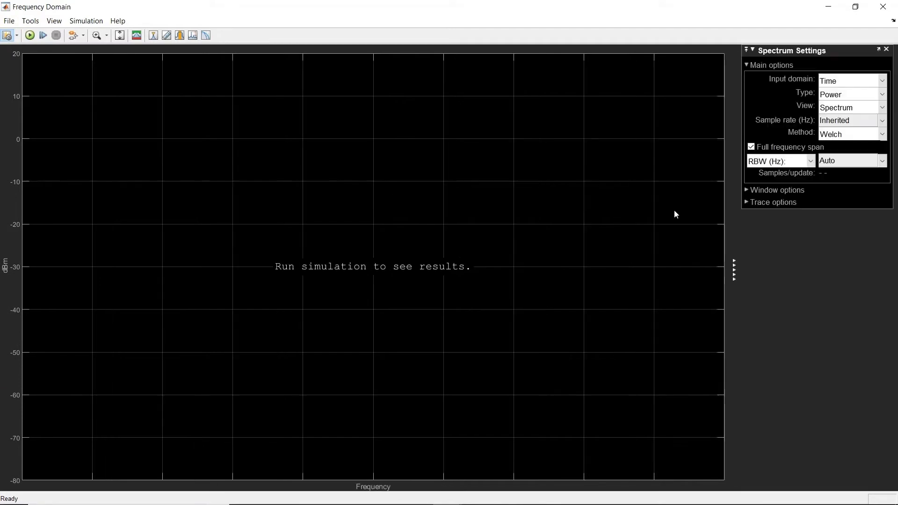
{"action": "left_click", "coordinate": [776, 154]}
{"action": "left_click", "coordinate": [790, 185]}
{"action": "double_click", "coordinate": [818, 209]}
{"action": "type", "text": "96"}
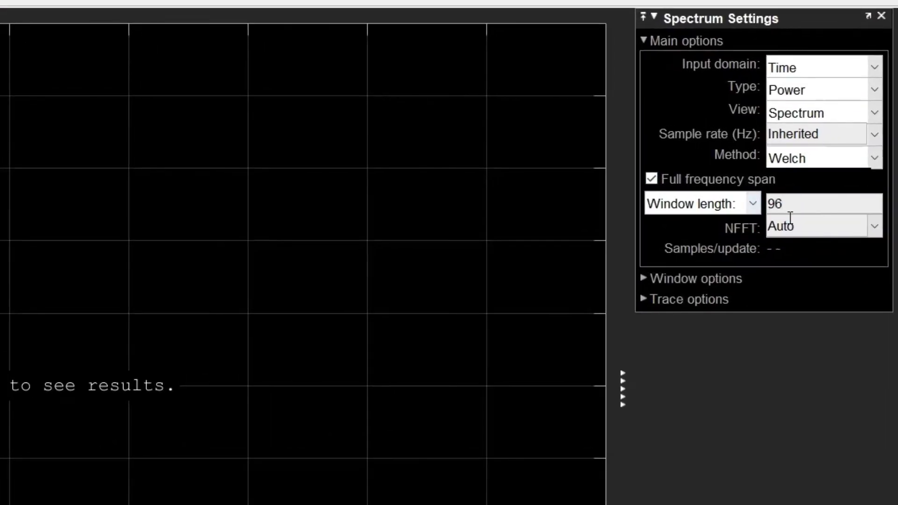
{"action": "key", "text": "Tab"}
{"action": "type", "text": "256"}
{"action": "left_click", "coordinate": [644, 298]}
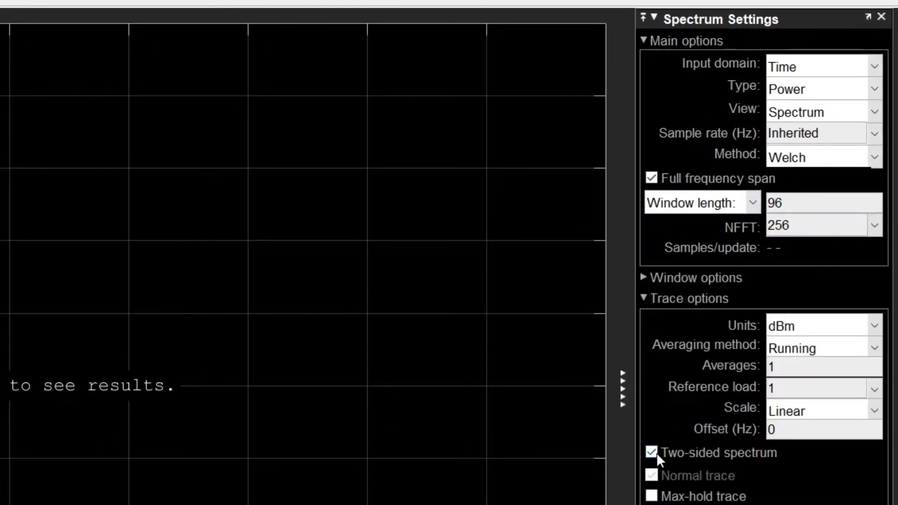
{"action": "left_click", "coordinate": [881, 17]}
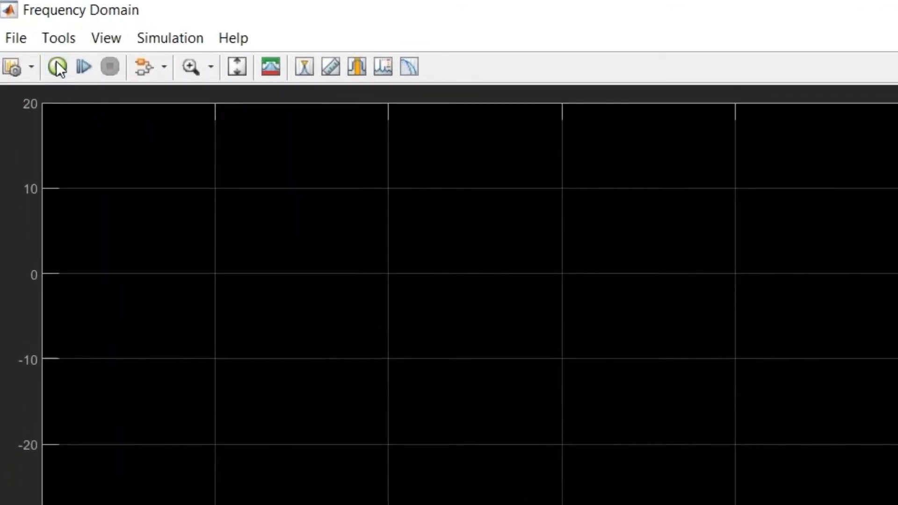
Step: Run the simulation from the analyzer and turn on the Sunny Day / Cloudy Day legend
{"action": "left_click", "coordinate": [57, 65]}
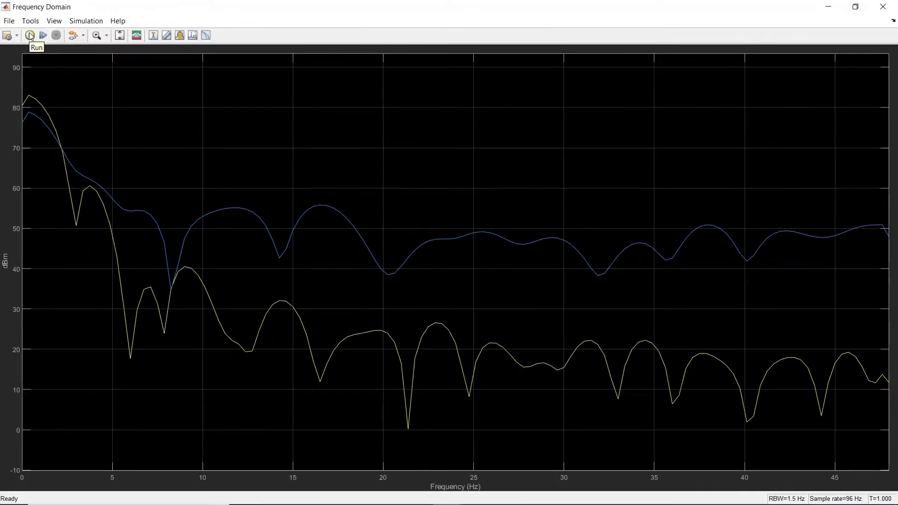
{"action": "left_click", "coordinate": [55, 21]}
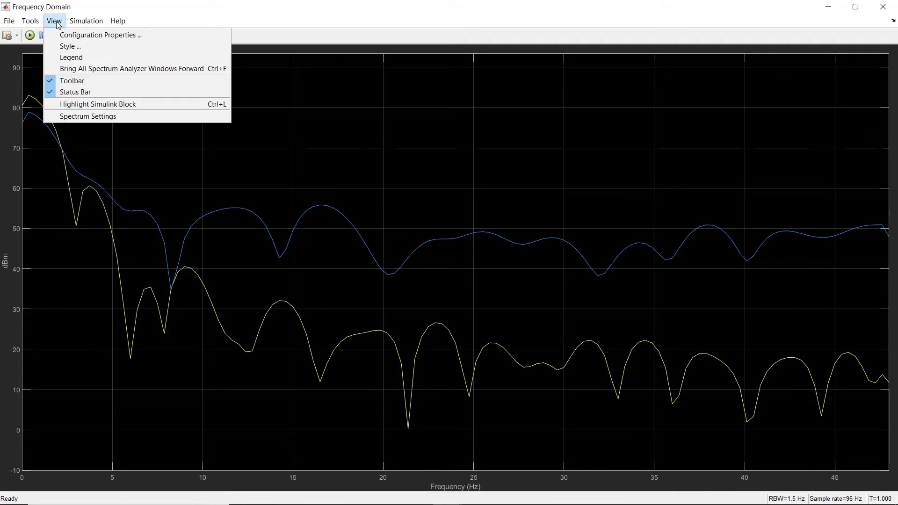
{"action": "left_click", "coordinate": [65, 56]}
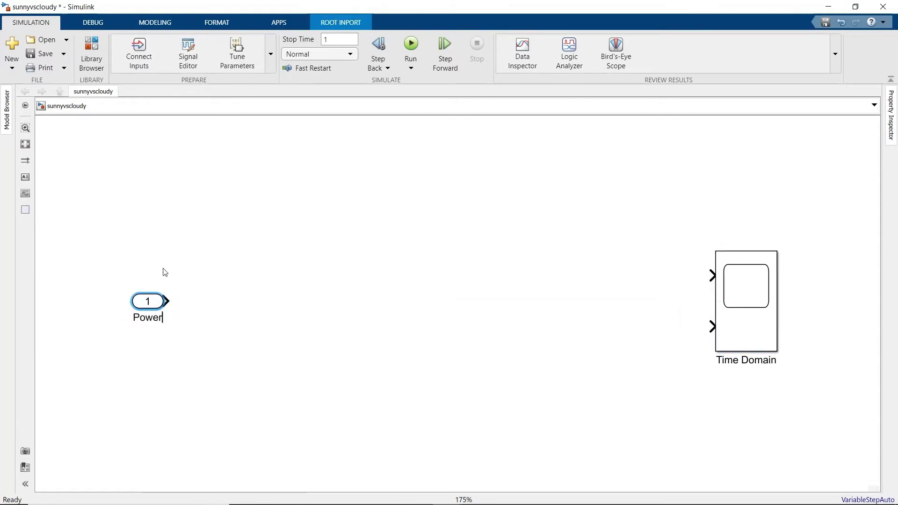
Step: Open the Library Browser with the model reduced to the Power inport and Time Domain scope
{"action": "left_click", "coordinate": [91, 46]}
Step: Place a Filter Realization Wizard from DSP System Toolbox > Filtering > Filter Implementations and open its Filter Designer maximized
{"action": "left_click", "coordinate": [93, 437]}
{"action": "double_click", "coordinate": [344, 98]}
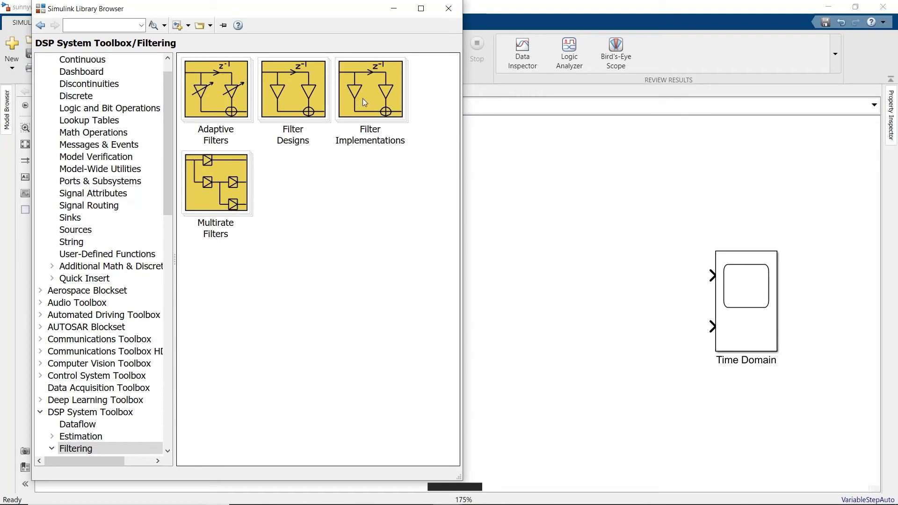
{"action": "double_click", "coordinate": [369, 97]}
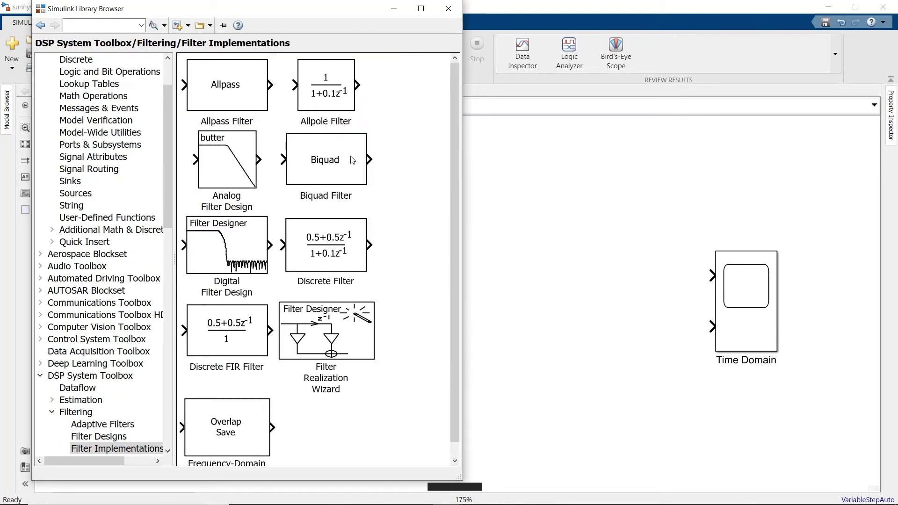
{"action": "left_click_drag", "start_coordinate": [318, 315], "coordinate": [513, 230]}
{"action": "double_click", "coordinate": [512, 229]}
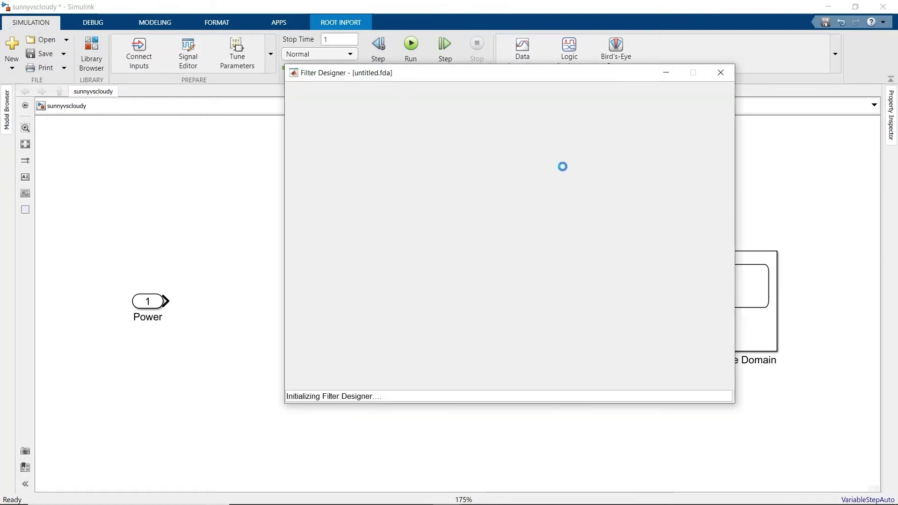
{"action": "left_click", "coordinate": [693, 73]}
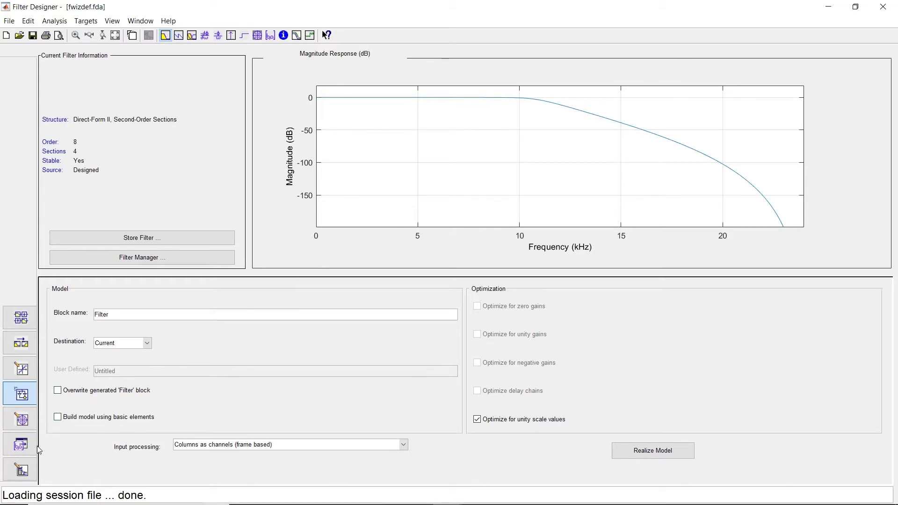
Step: Make the new lowpass design a 4th-order Chebyshev Type I IIR filter
{"action": "left_click", "coordinate": [23, 470]}
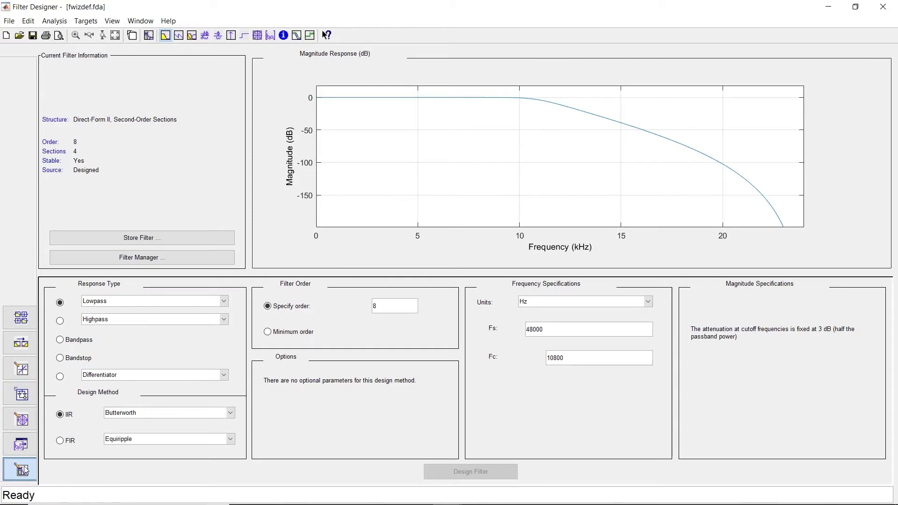
{"action": "left_click", "coordinate": [61, 303]}
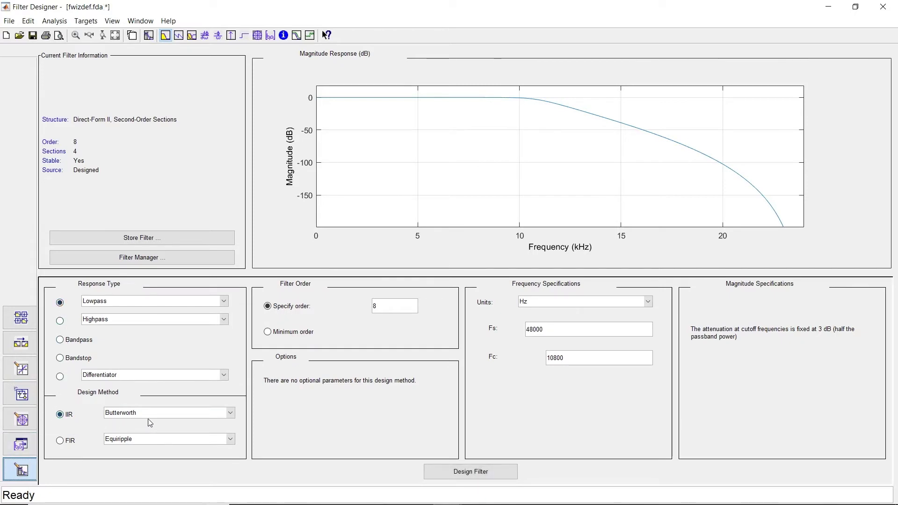
{"action": "left_click", "coordinate": [230, 414]}
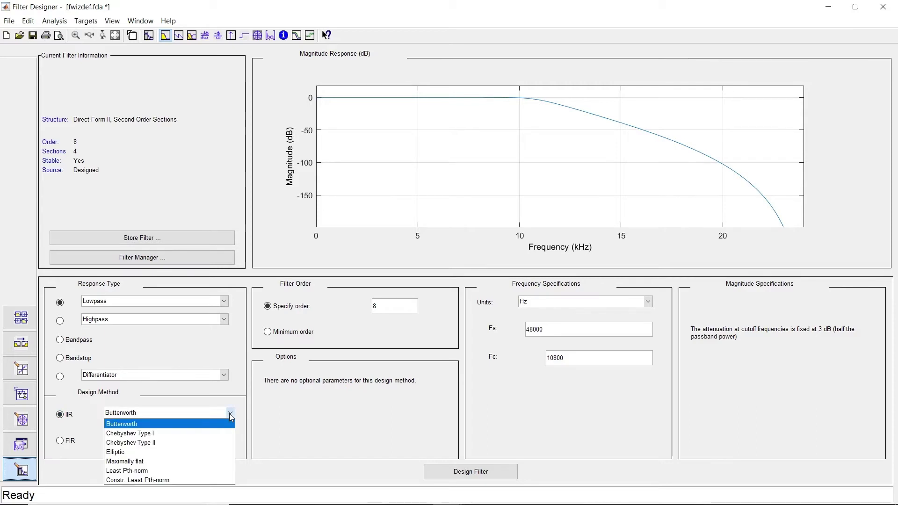
{"action": "left_click", "coordinate": [210, 434]}
{"action": "double_click", "coordinate": [373, 306]}
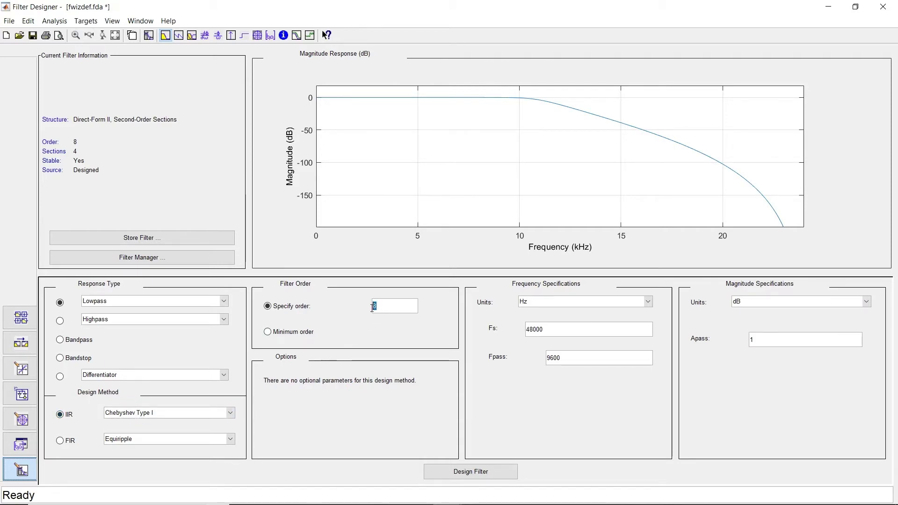
{"action": "type", "text": "4"}
Step: Use normalized (0 to 1) units, passband edge 0.25 and 0.05 dB ripple, and design the filter
{"action": "left_click", "coordinate": [646, 303]}
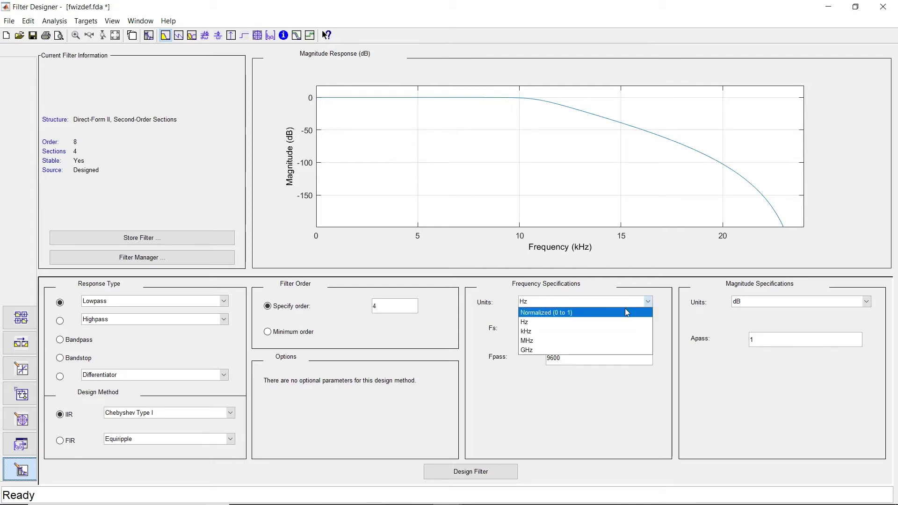
{"action": "left_click", "coordinate": [626, 313]}
{"action": "left_click_drag", "start_coordinate": [591, 356], "coordinate": [552, 358]}
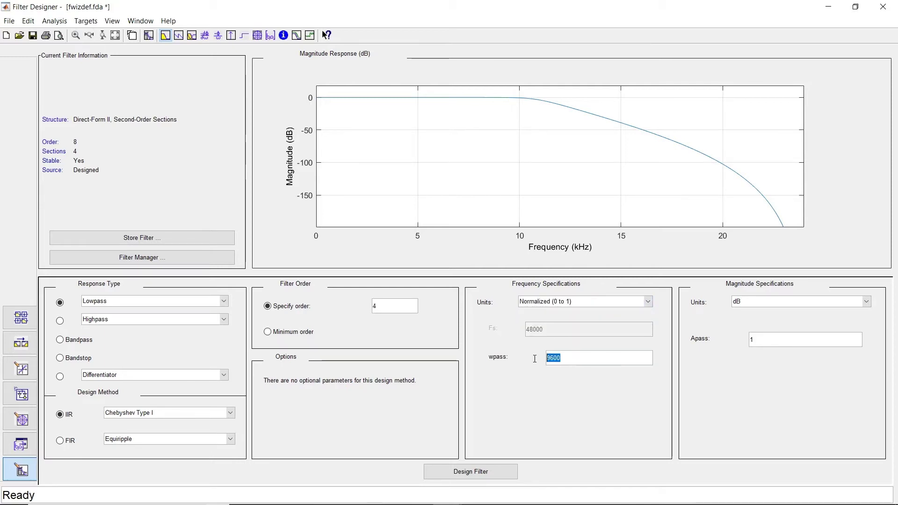
{"action": "type", "text": "0.05"}
{"action": "left_click", "coordinate": [495, 470]}
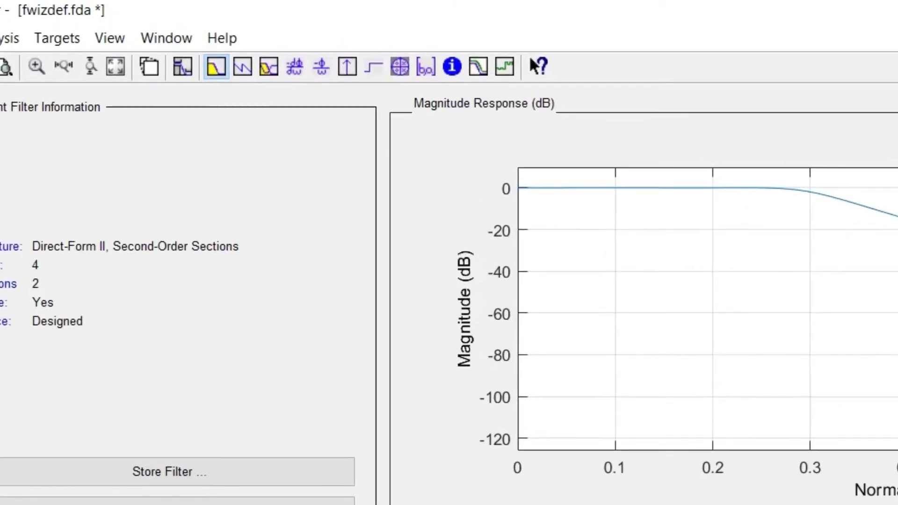
Step: Display the group delay plot of the 4th-order lowpass and bring up the Realize Model settings
{"action": "left_click", "coordinate": [300, 73]}
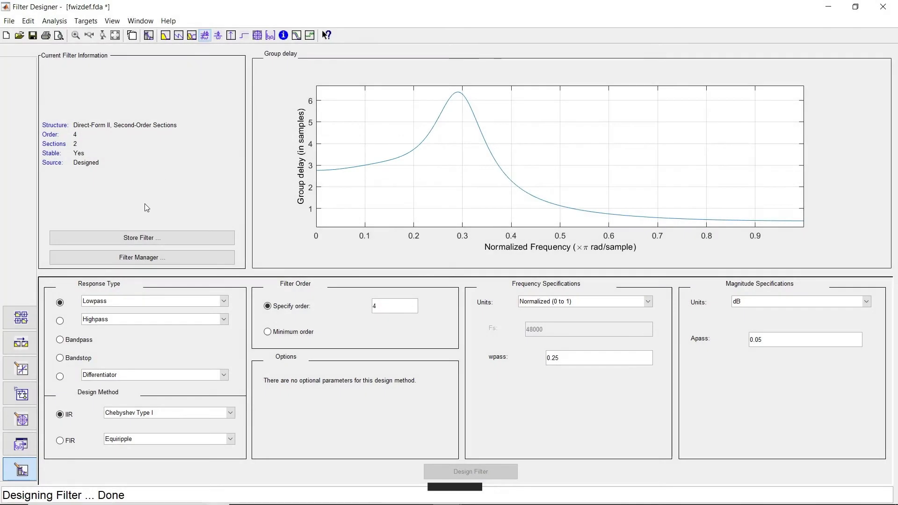
{"action": "left_click", "coordinate": [21, 394]}
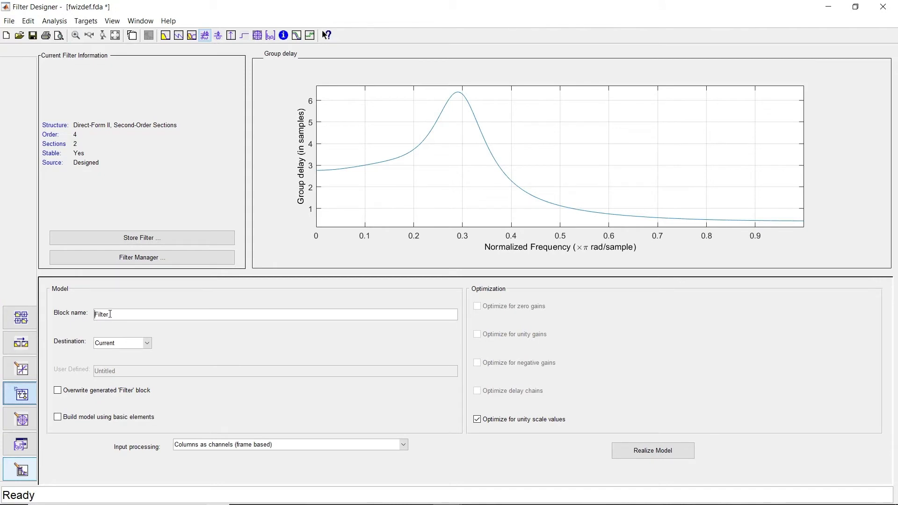
Step: Realize the design from basic elements as a block named Lowpass Filter, then open it
{"action": "type", "text": "owpass"}
{"action": "left_click", "coordinate": [58, 417]}
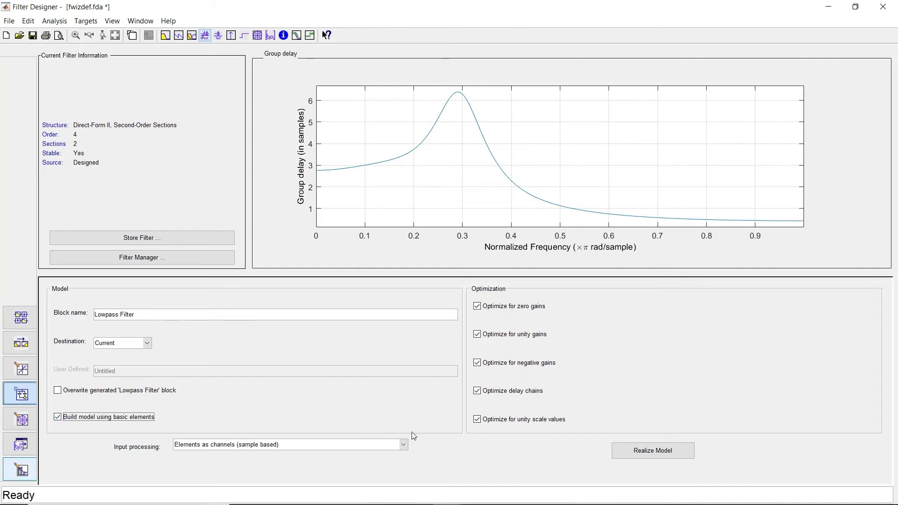
{"action": "left_click", "coordinate": [648, 451]}
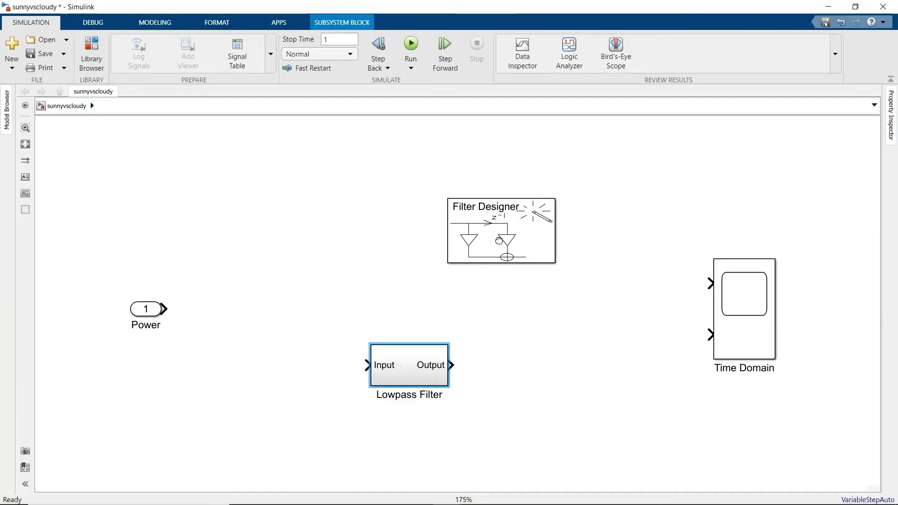
{"action": "double_click", "coordinate": [403, 371]}
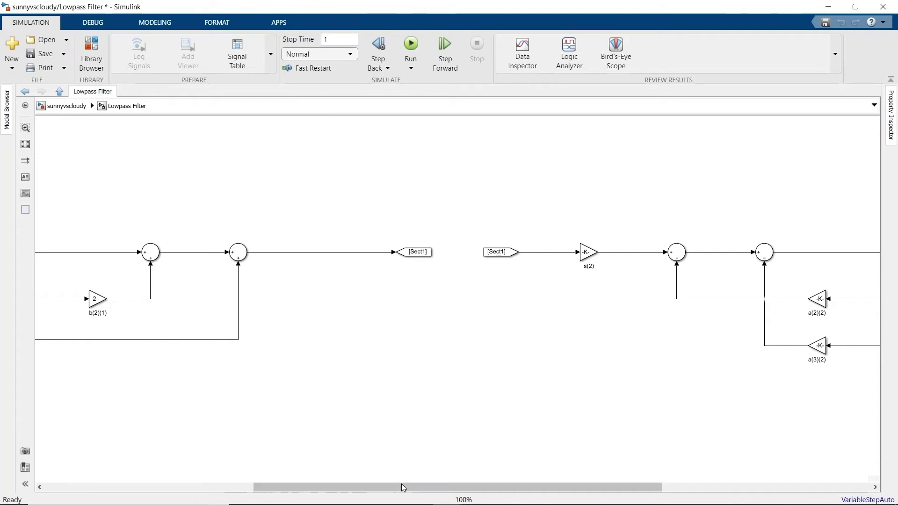
Step: Look over the Lowpass Filter's delays and gains, then return to the top level and reopen Filter Designer
{"action": "left_click_drag", "start_coordinate": [400, 486], "coordinate": [184, 494]}
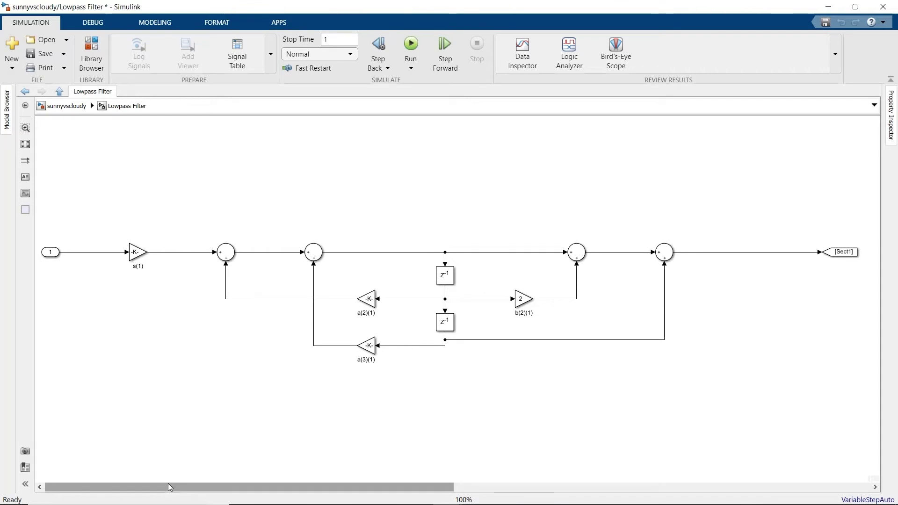
{"action": "left_click", "coordinate": [67, 105]}
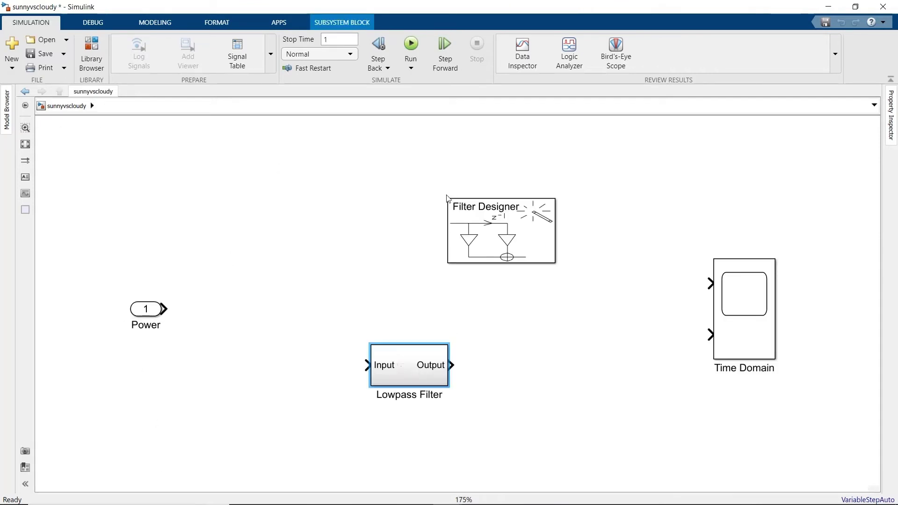
{"action": "left_click", "coordinate": [486, 224]}
{"action": "double_click", "coordinate": [486, 225]}
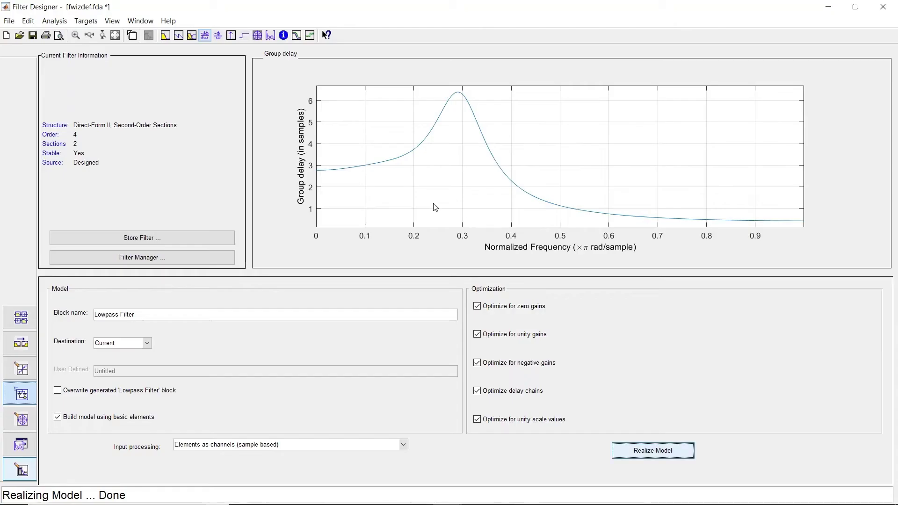
Step: Design a highpass filter with normalized units, passband edge 0.25 and 0.05 dB ripple
{"action": "left_click", "coordinate": [27, 469]}
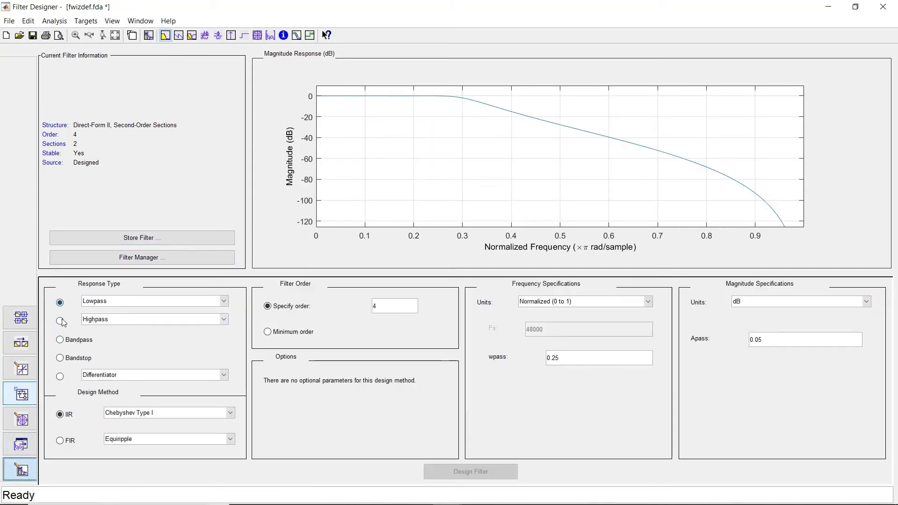
{"action": "left_click", "coordinate": [60, 320]}
{"action": "left_click", "coordinate": [648, 302]}
{"action": "left_click", "coordinate": [543, 312]}
{"action": "double_click", "coordinate": [554, 358]}
{"action": "type", "text": "0.25"}
{"action": "key", "text": "Tab"}
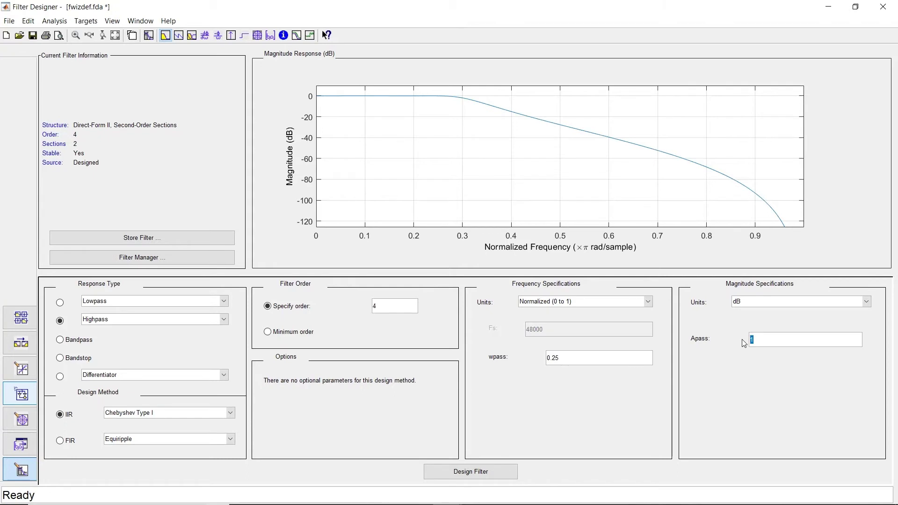
{"action": "type", "text": "0.05"}
{"action": "left_click", "coordinate": [485, 470]}
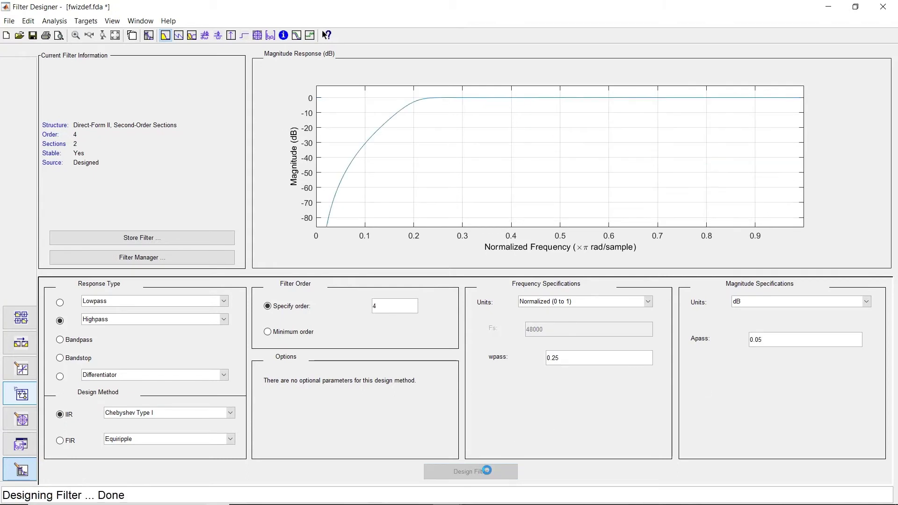
Step: Realize the highpass design as a block named Highpass Filter
{"action": "left_click", "coordinate": [21, 395]}
{"action": "left_click_drag", "start_coordinate": [107, 314], "coordinate": [89, 318]}
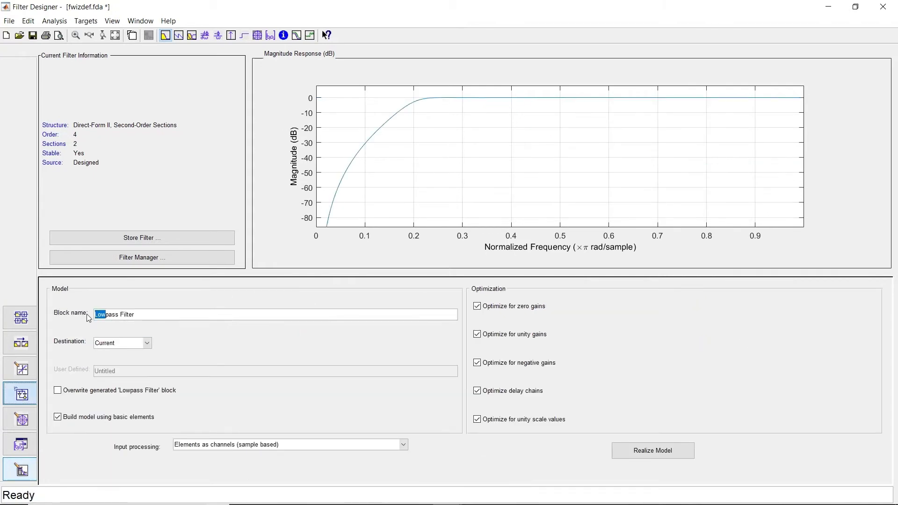
{"action": "type", "text": "High"}
{"action": "left_click", "coordinate": [660, 450]}
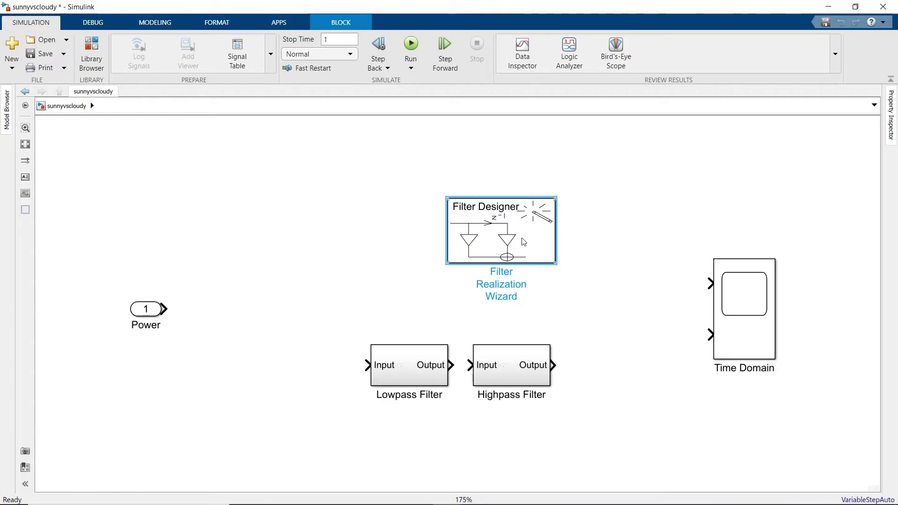
Step: Delete the Filter Designer block, stack Highpass below Lowpass Filter, and connect Power to Lowpass Filter
{"action": "key", "text": "Delete"}
{"action": "left_click_drag", "start_coordinate": [412, 368], "coordinate": [341, 308]}
{"action": "left_click_drag", "start_coordinate": [501, 365], "coordinate": [334, 404]}
{"action": "left_click_drag", "start_coordinate": [164, 308], "coordinate": [302, 309]}
{"action": "double_click", "coordinate": [190, 309]}
{"action": "type", "text": "Sunny Day"}
{"action": "left_click_drag", "start_coordinate": [214, 317], "coordinate": [165, 318]}
{"action": "key", "text": "BackSpace"}
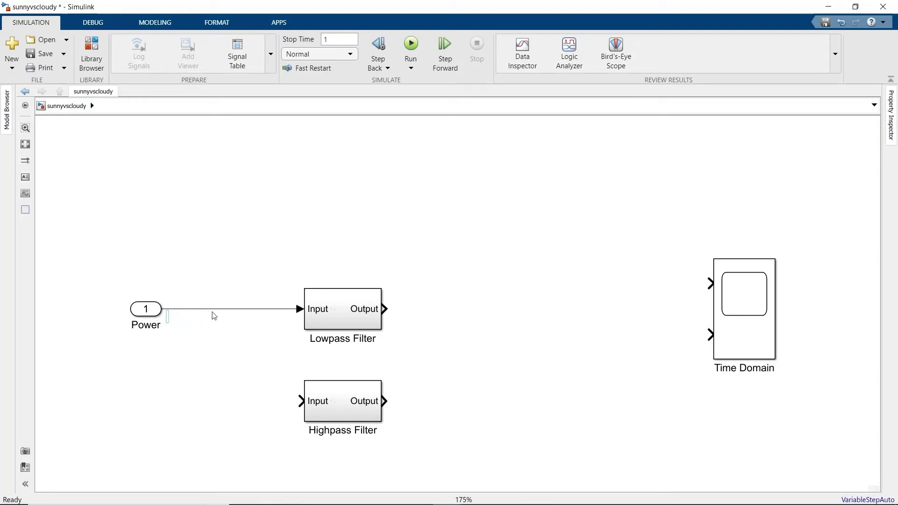
Step: Wire Power to Time Domain and Highpass Filter, and both filter outputs to the scope
{"action": "left_click_drag", "start_coordinate": [247, 310], "coordinate": [711, 283]}
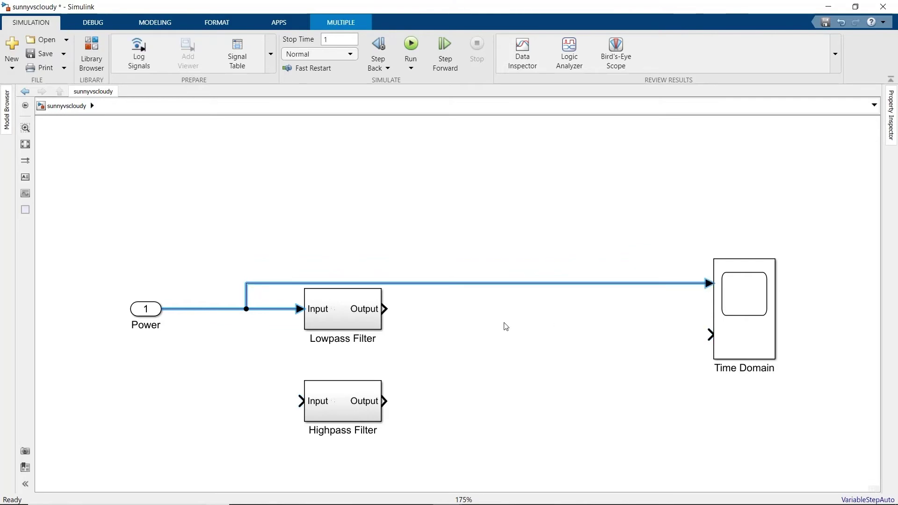
{"action": "left_click_drag", "start_coordinate": [388, 311], "coordinate": [708, 335]}
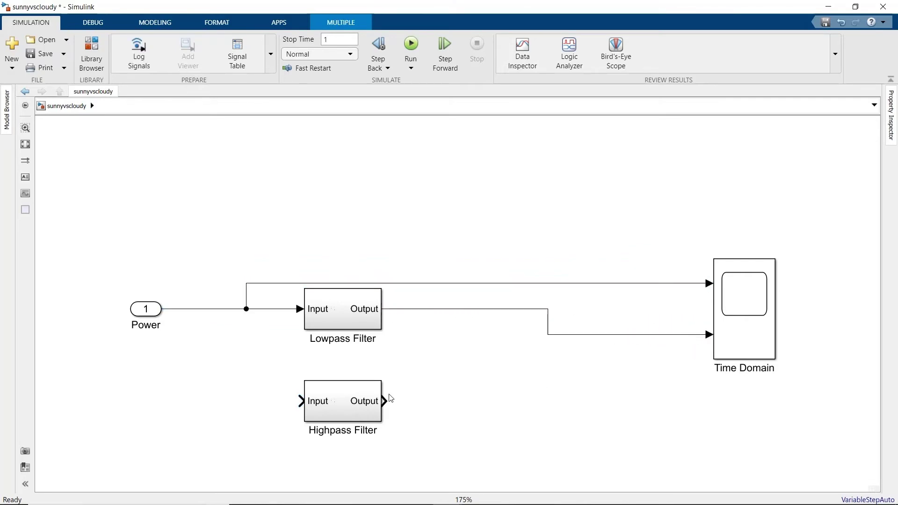
{"action": "left_click_drag", "start_coordinate": [386, 401], "coordinate": [711, 340]}
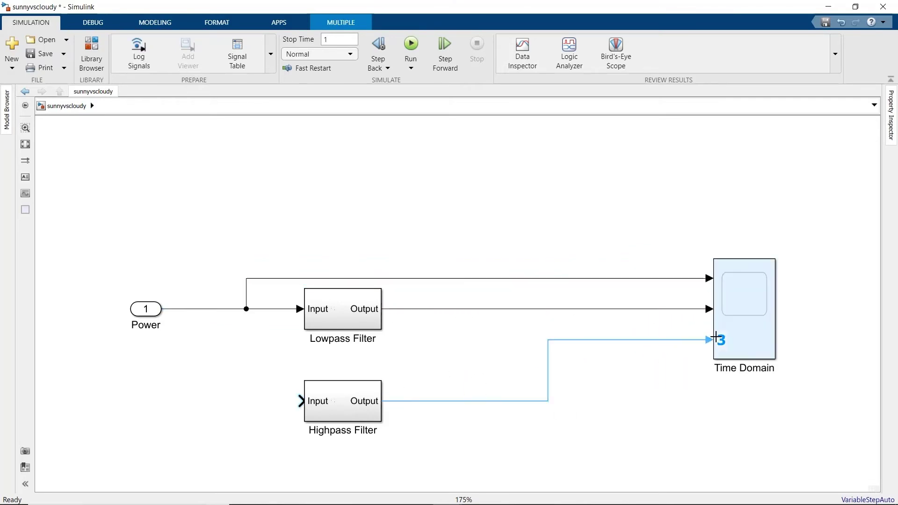
{"action": "mouse_move", "coordinate": [247, 310]}
{"action": "left_mouse_down"}
{"action": "mouse_move", "coordinate": [248, 403]}
{"action": "mouse_move", "coordinate": [300, 401]}
{"action": "left_mouse_up"}
{"action": "left_click_drag", "start_coordinate": [475, 278], "coordinate": [464, 216]}
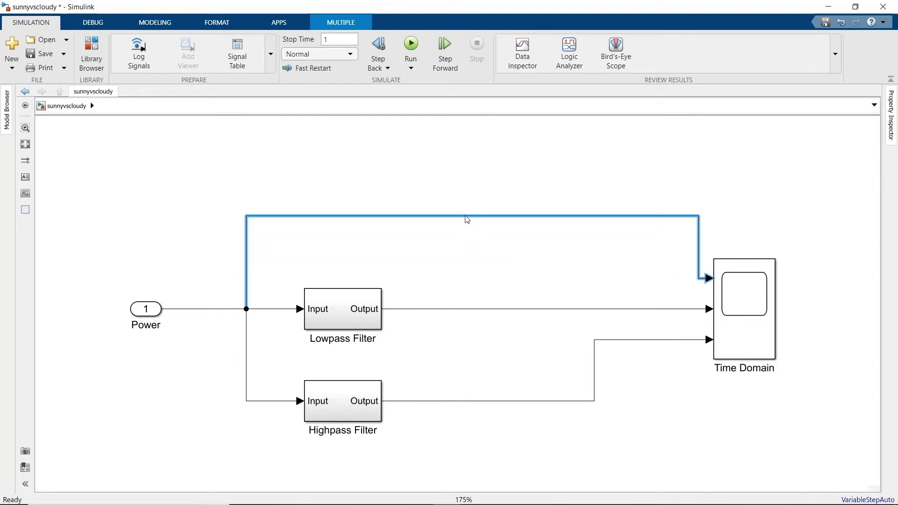
{"action": "double_click", "coordinate": [471, 177]}
Step: Insert a Delay block of length 3 on the direct Power line
{"action": "type", "text": "delay"}
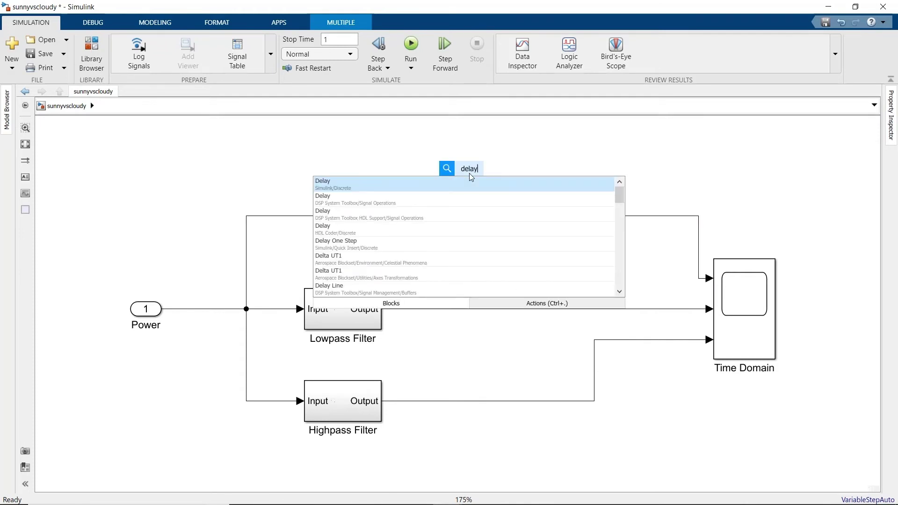
{"action": "left_click", "coordinate": [437, 182]}
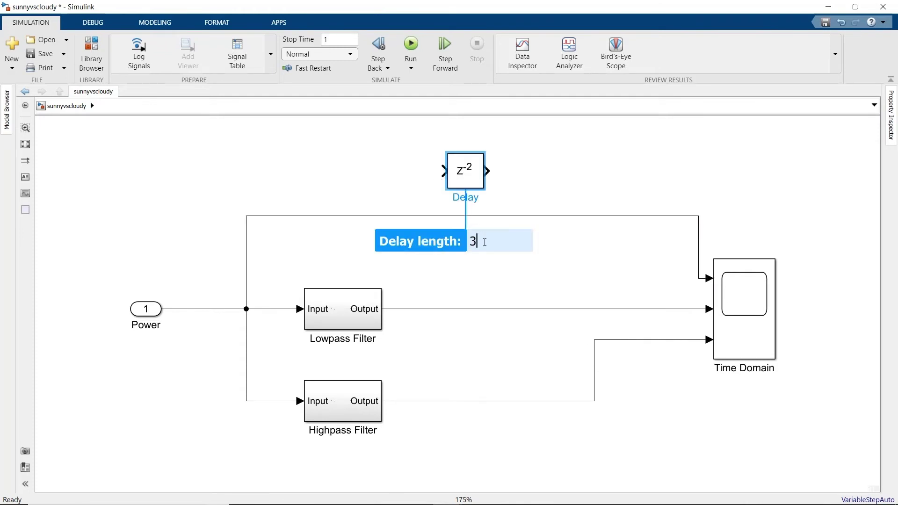
{"action": "type", "text": "3"}
{"action": "key", "text": "Return"}
{"action": "left_click_drag", "start_coordinate": [474, 172], "coordinate": [352, 218]}
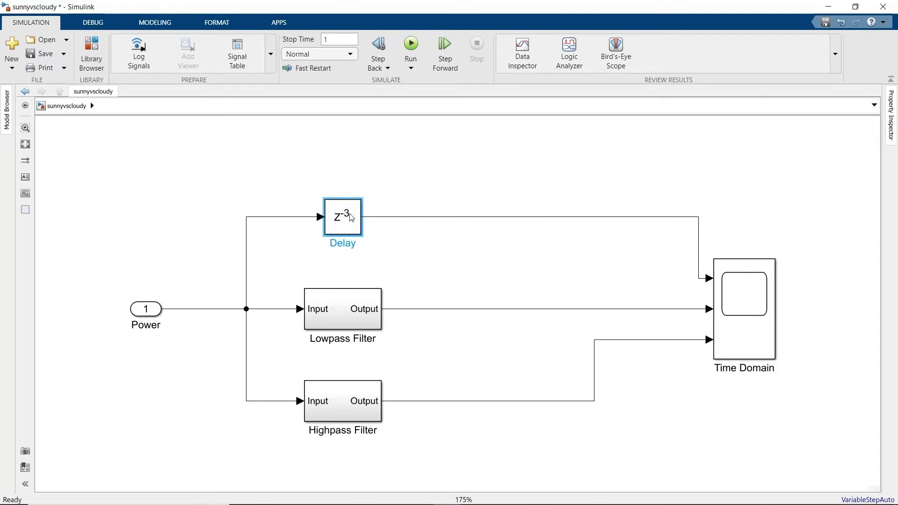
Step: Insert a Delay block of length 2 on the Highpass Filter output line
{"action": "double_click", "coordinate": [499, 439]}
{"action": "type", "text": "del"}
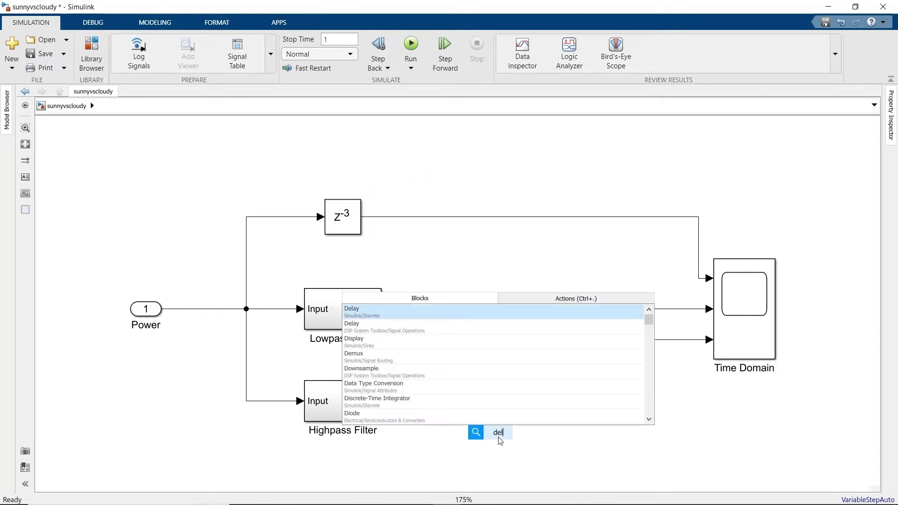
{"action": "left_click", "coordinate": [423, 313]}
{"action": "key", "text": "Return"}
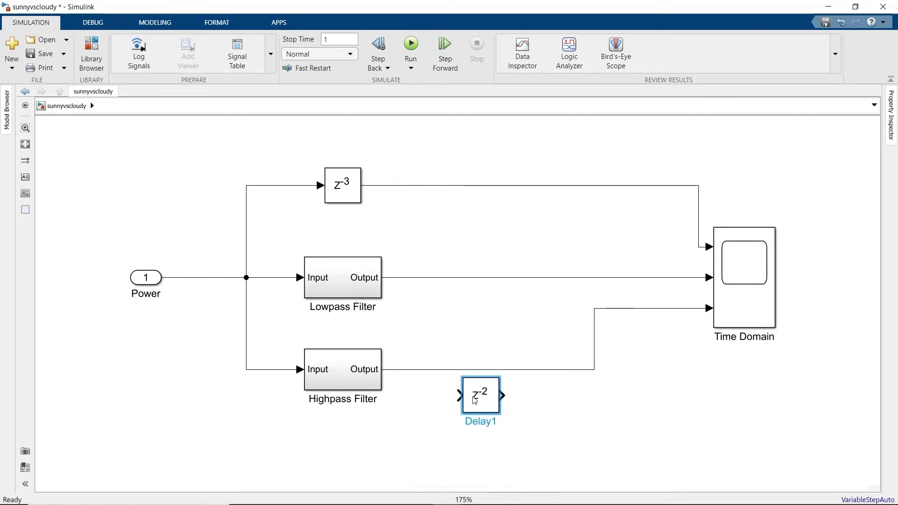
{"action": "left_click_drag", "start_coordinate": [480, 411], "coordinate": [452, 385]}
Step: Label the scope lines Power, LPF Power and HPF Power
{"action": "double_click", "coordinate": [500, 185]}
{"action": "type", "text": "Power"}
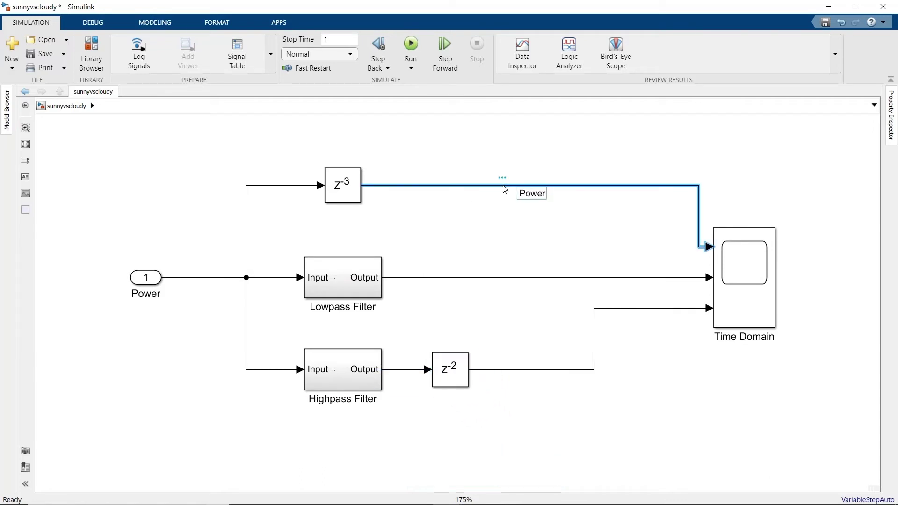
{"action": "left_click", "coordinate": [525, 278]}
{"action": "double_click", "coordinate": [524, 279]}
{"action": "type", "text": "LPF Power"}
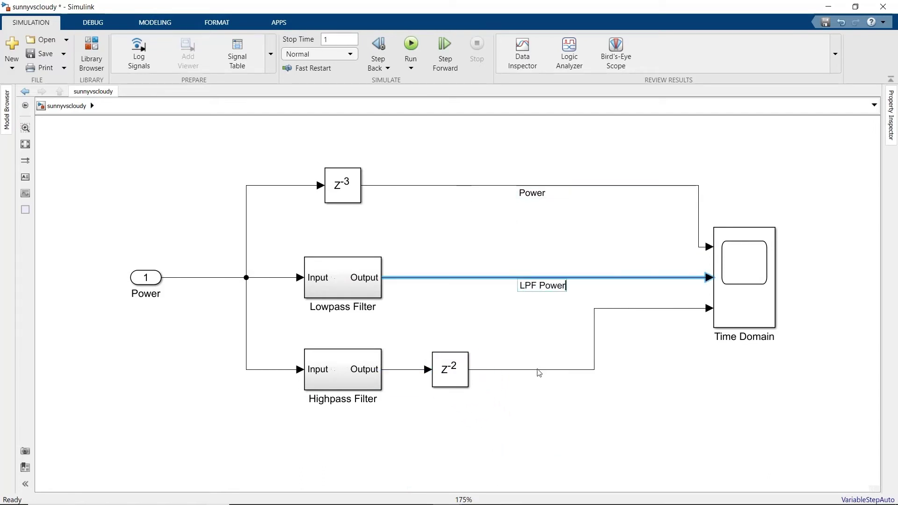
{"action": "double_click", "coordinate": [537, 370]}
{"action": "type", "text": "HPF Power"}
{"action": "left_click", "coordinate": [614, 407]}
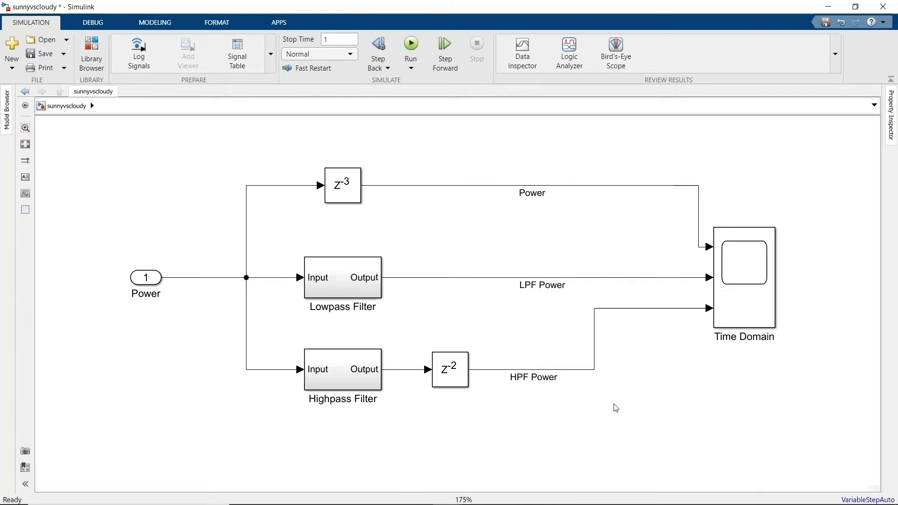
Step: Set the model's workspace input to [t, power] in Data Import/Export
{"action": "left_click", "coordinate": [168, 26]}
{"action": "left_click", "coordinate": [310, 51]}
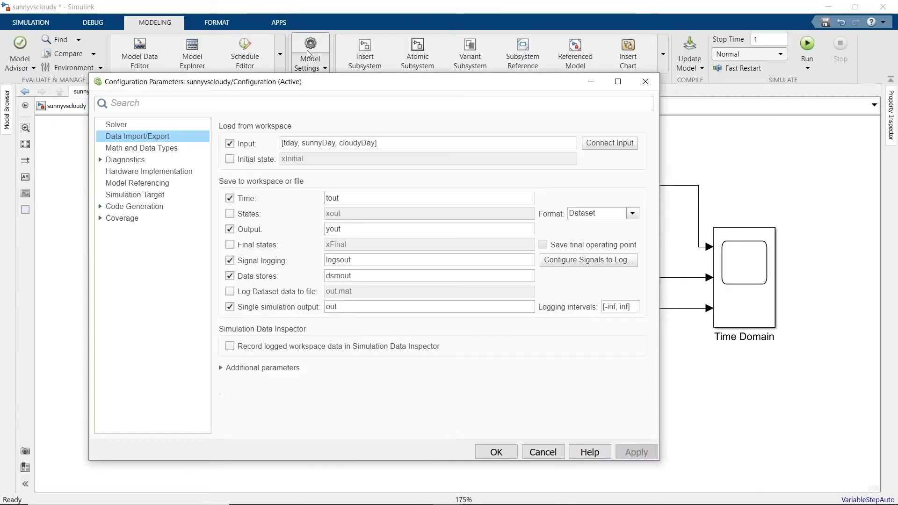
{"action": "triple_click", "coordinate": [338, 143]}
{"action": "type", "text": "[t, power]"}
{"action": "left_click", "coordinate": [486, 452]}
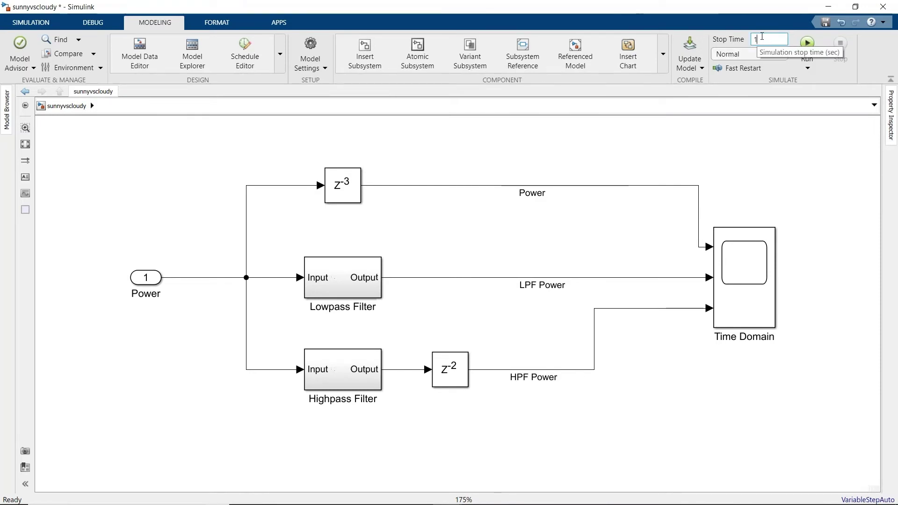
Step: Simulate with stop time 958 and zoom into the Time Domain scope's signals
{"action": "double_click", "coordinate": [755, 40]}
{"action": "type", "text": "d58"}
{"action": "left_click", "coordinate": [807, 43]}
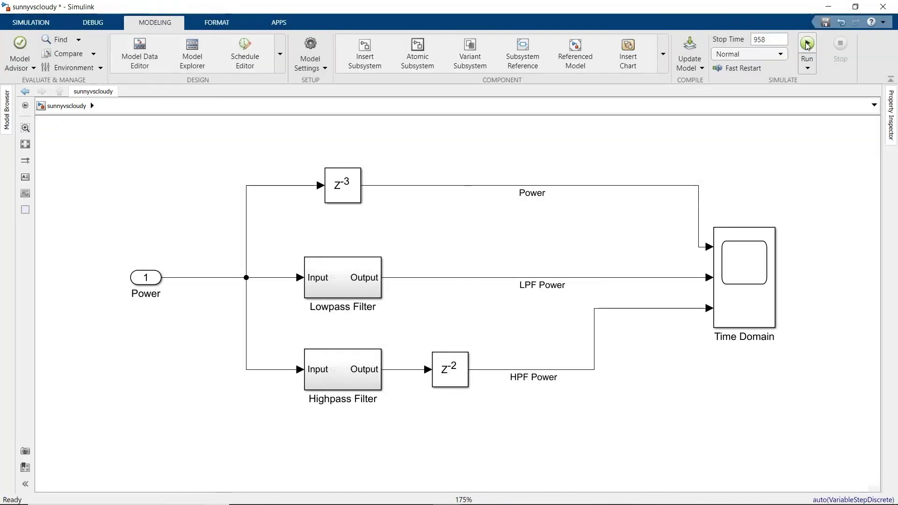
{"action": "double_click", "coordinate": [748, 266]}
{"action": "left_click_drag", "start_coordinate": [515, 242], "coordinate": [593, 239]}
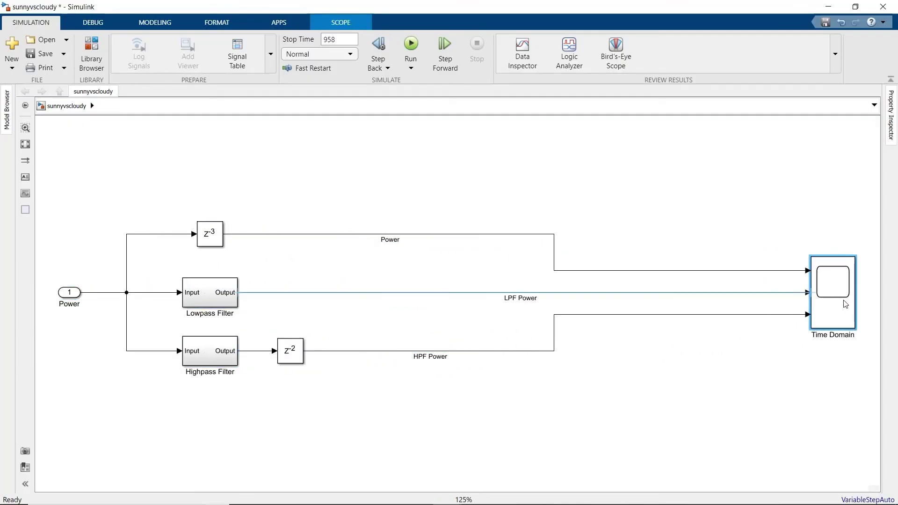
Step: Delete the LPF Power and HPF Power lines going to the scope
{"action": "left_click", "coordinate": [545, 351]}
{"action": "key", "text": "Delete"}
{"action": "left_click", "coordinate": [481, 294]}
{"action": "key", "text": "Delete"}
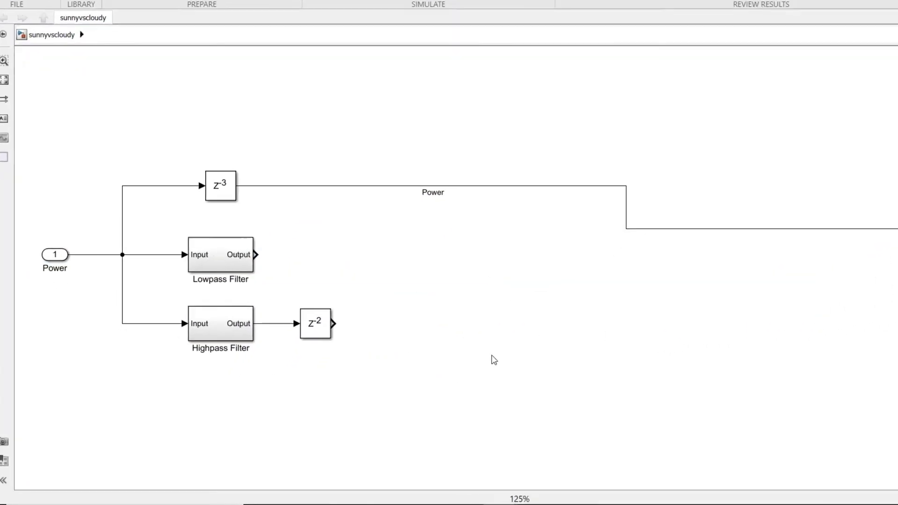
Step: Add Buffer blocks of size 12 and connect each filter output to one
{"action": "double_click", "coordinate": [441, 378]}
{"action": "type", "text": "buff"}
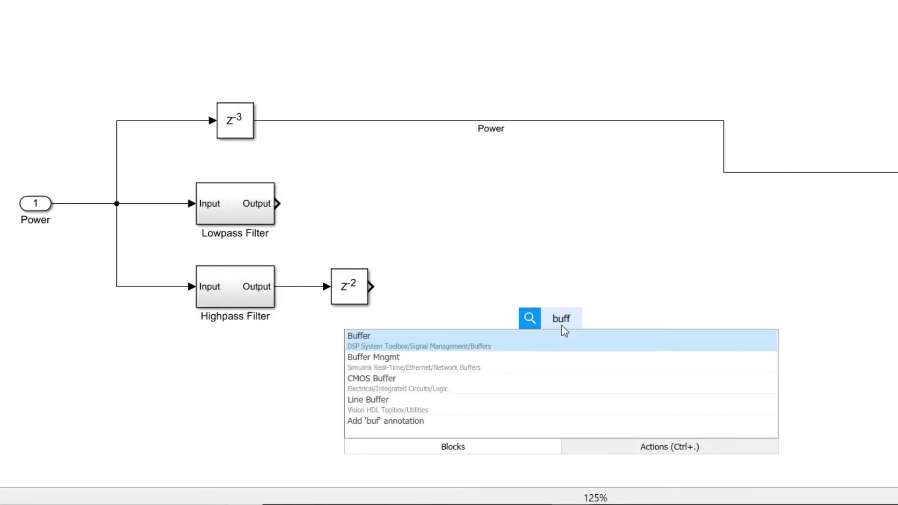
{"action": "left_click", "coordinate": [492, 341]}
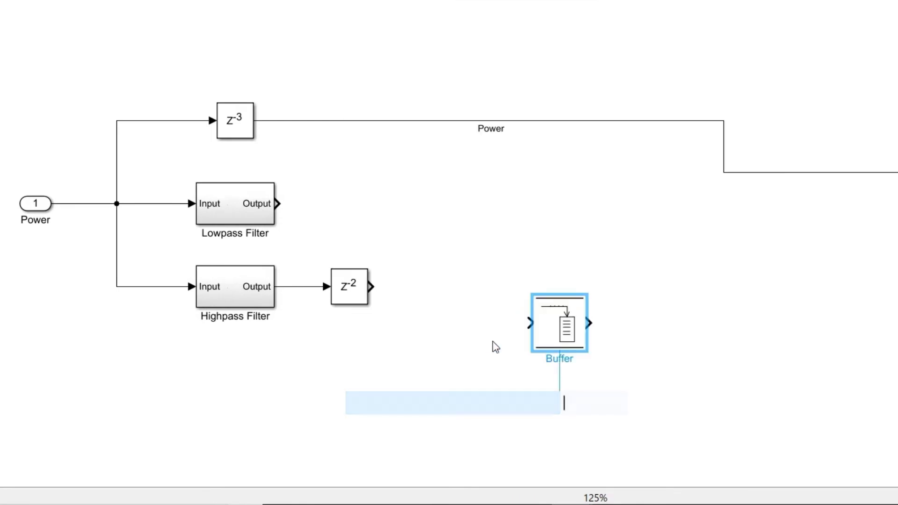
{"action": "type", "text": "12"}
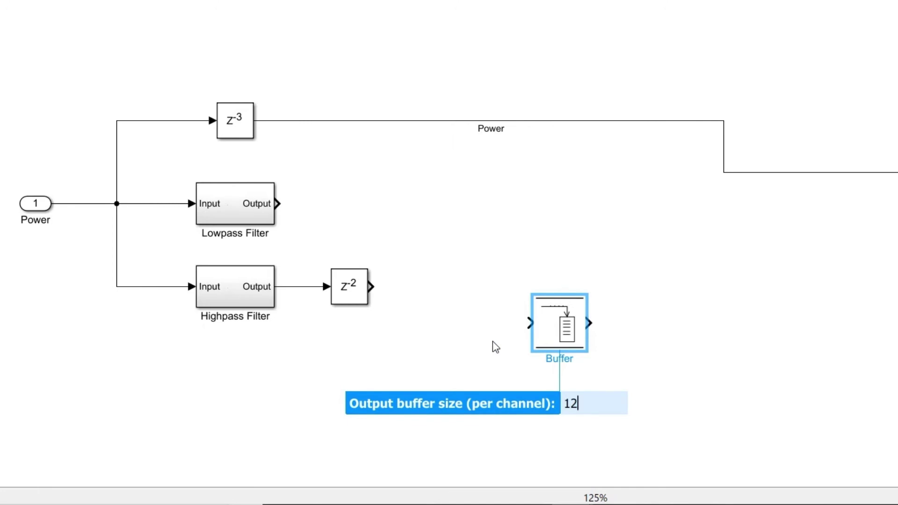
{"action": "key", "text": "Return"}
{"action": "left_click_drag", "start_coordinate": [566, 339], "coordinate": [461, 200]}
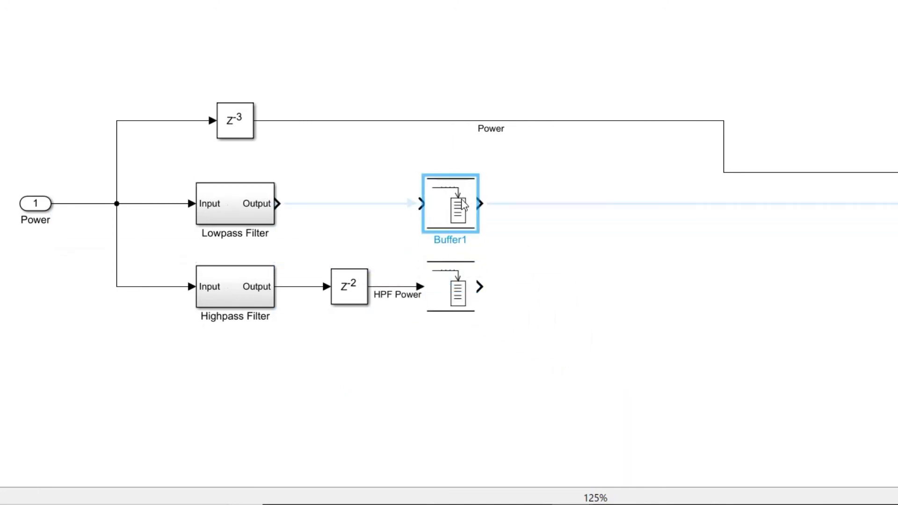
{"action": "left_click", "coordinate": [380, 203]}
{"action": "double_click", "coordinate": [593, 359]}
Step: Place an Abs block after each Buffer, followed by Sum of Elements blocks
{"action": "type", "text": "abs"}
{"action": "left_click", "coordinate": [504, 183]}
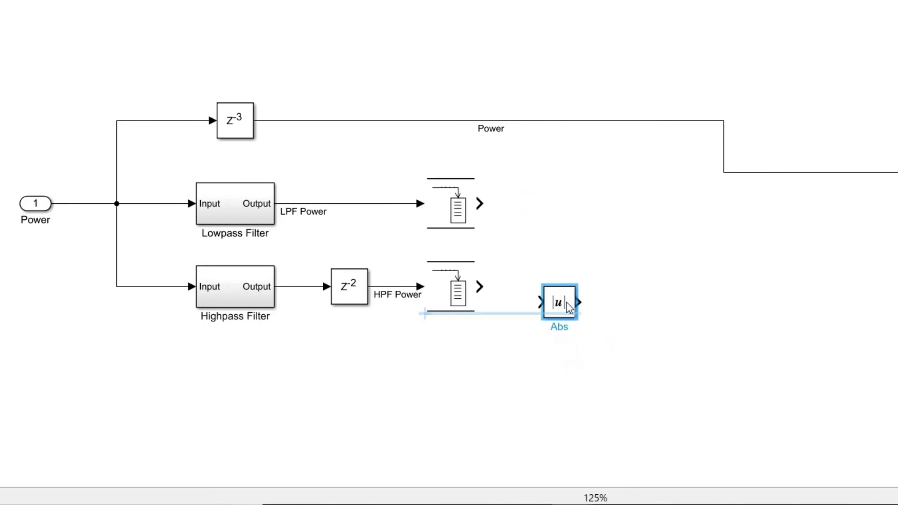
{"action": "left_click_drag", "start_coordinate": [557, 302], "coordinate": [549, 204]}
{"action": "double_click", "coordinate": [632, 355]}
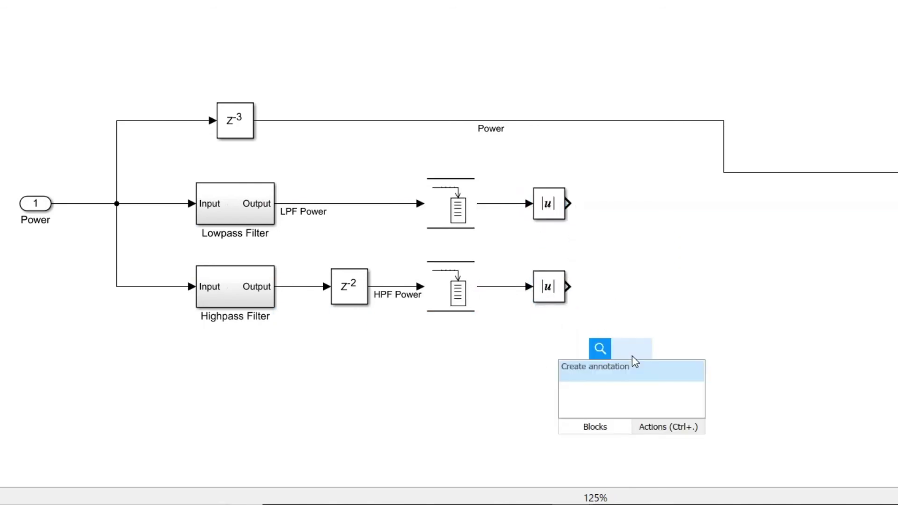
{"action": "type", "text": "sum of"}
{"action": "key", "text": "Return"}
{"action": "left_click_drag", "start_coordinate": [639, 367], "coordinate": [636, 206]}
Step: Add a Divide block and wire both sums into its inputs
{"action": "double_click", "coordinate": [693, 365]}
{"action": "type", "text": "divid"}
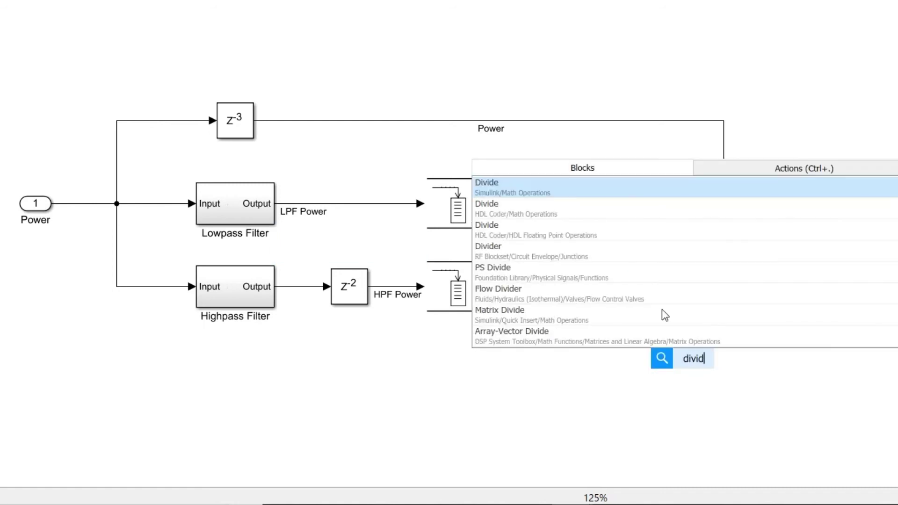
{"action": "key", "text": "Return"}
{"action": "left_click_drag", "start_coordinate": [697, 363], "coordinate": [721, 248]}
{"action": "left_click_drag", "start_coordinate": [584, 169], "coordinate": [681, 326]}
{"action": "left_click", "coordinate": [728, 259], "text": "ctrl"}
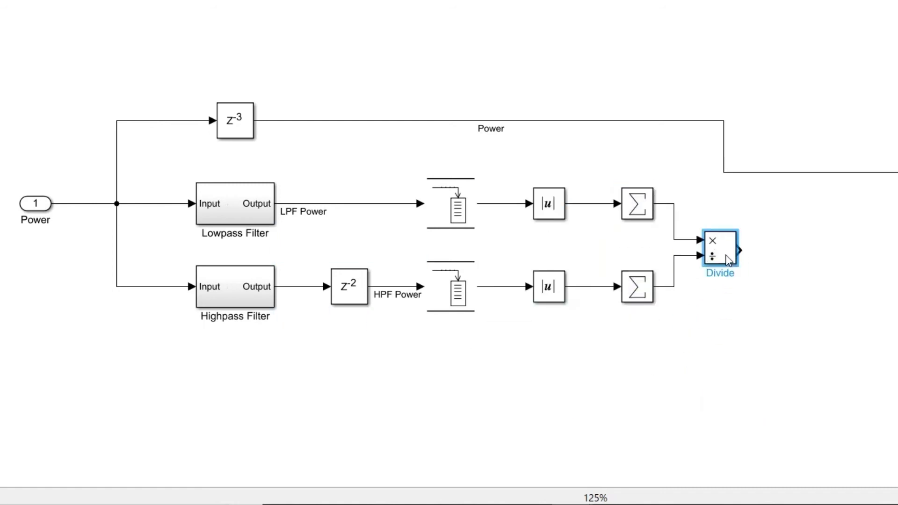
{"action": "double_click", "coordinate": [751, 361]}
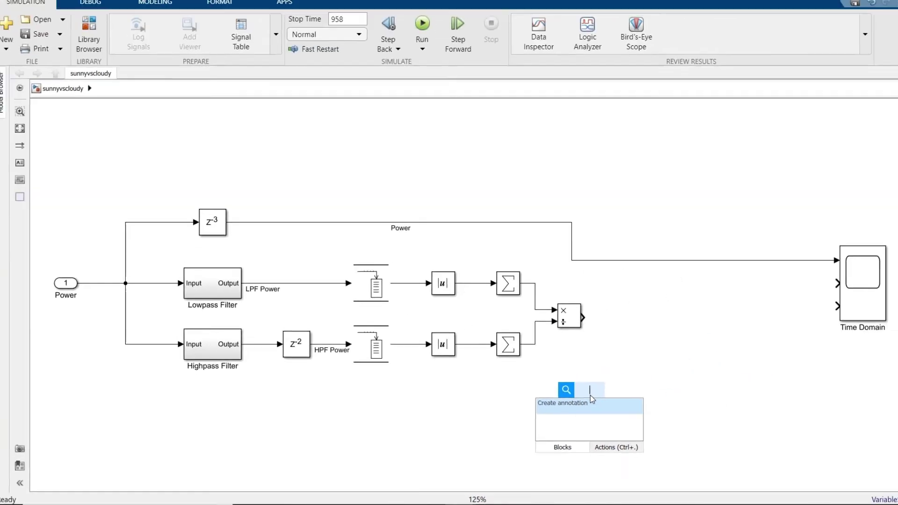
Step: Insert a Compare To Constant block testing >= 22 and place it beside the Divide output
{"action": "type", "text": "compare to"}
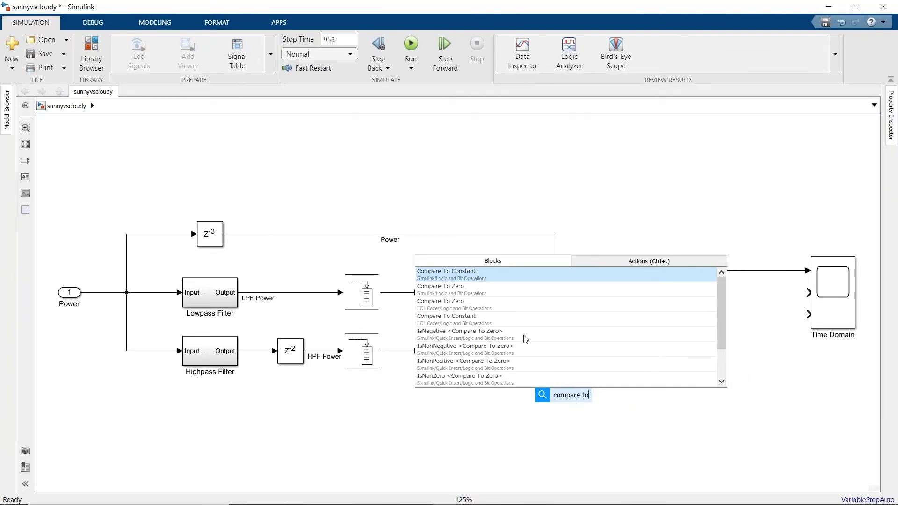
{"action": "left_click", "coordinate": [514, 279]}
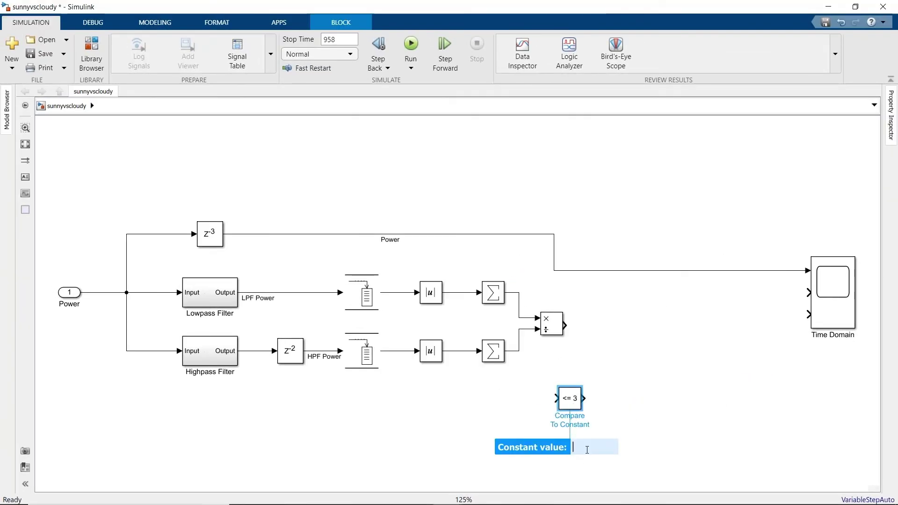
{"action": "key", "text": "Return"}
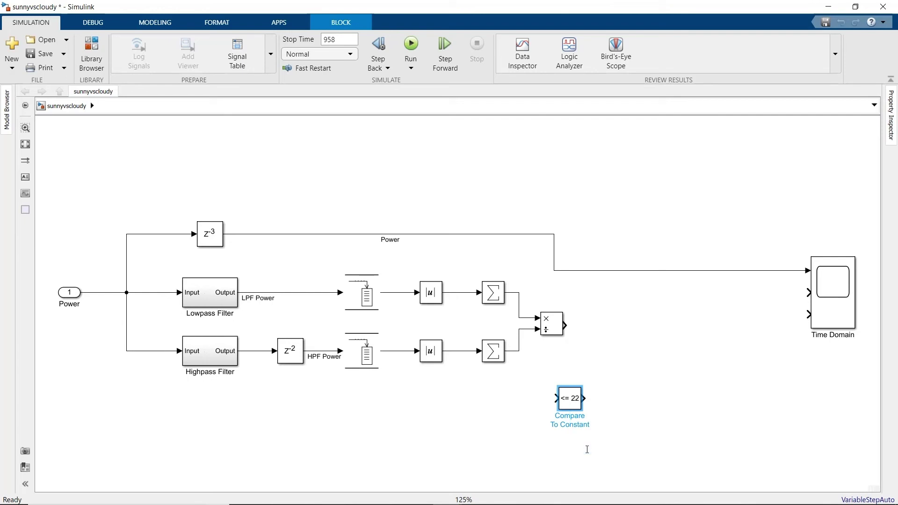
{"action": "double_click", "coordinate": [574, 406]}
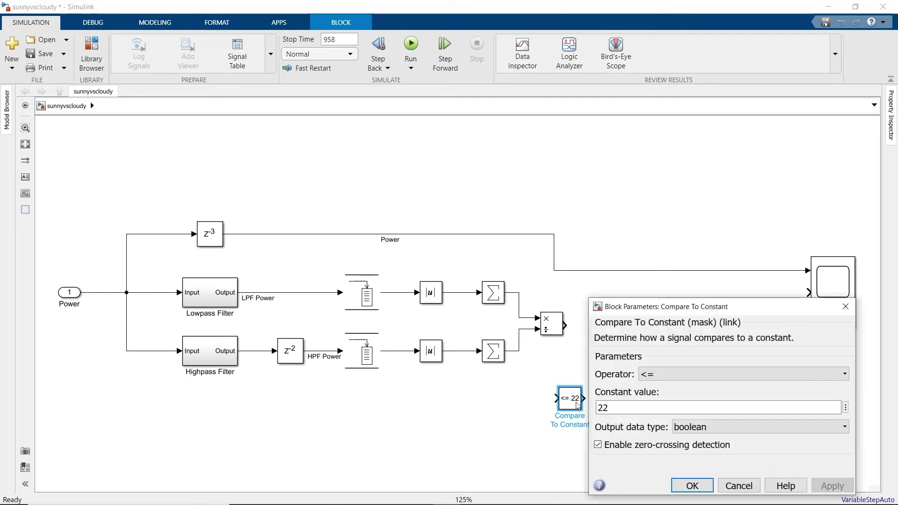
{"action": "left_click", "coordinate": [820, 374]}
{"action": "left_click", "coordinate": [798, 431]}
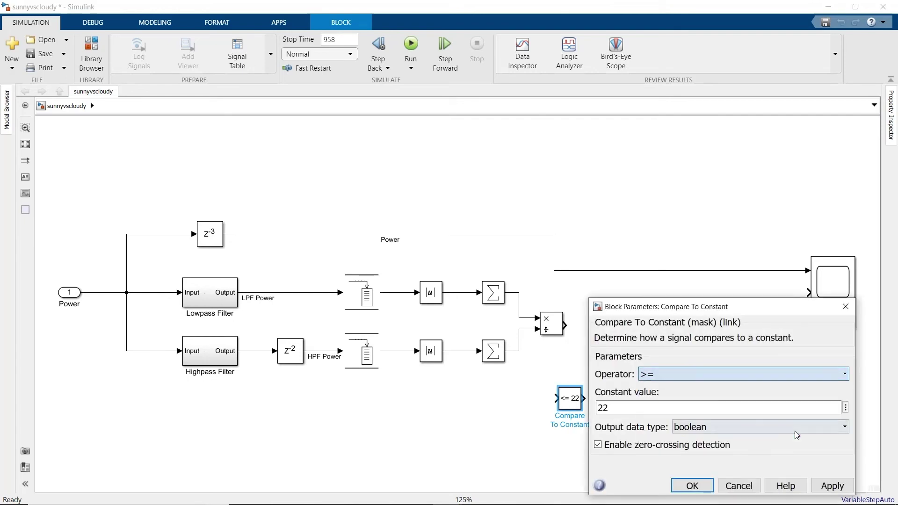
{"action": "left_click", "coordinate": [692, 485]}
{"action": "left_click_drag", "start_coordinate": [575, 395], "coordinate": [611, 332]}
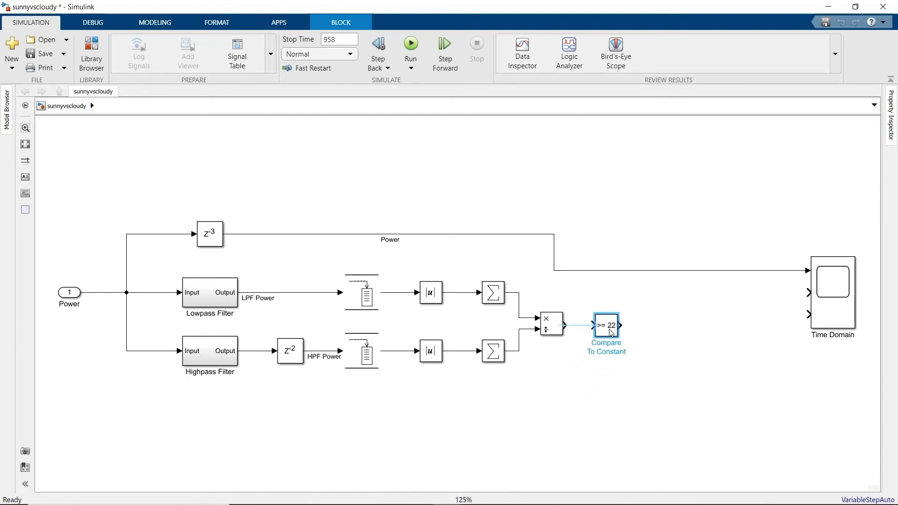
Step: Wire Divide into the >= 22 check, follow it with a Gain of 486, and label the output Sunny
{"action": "left_click", "coordinate": [578, 326]}
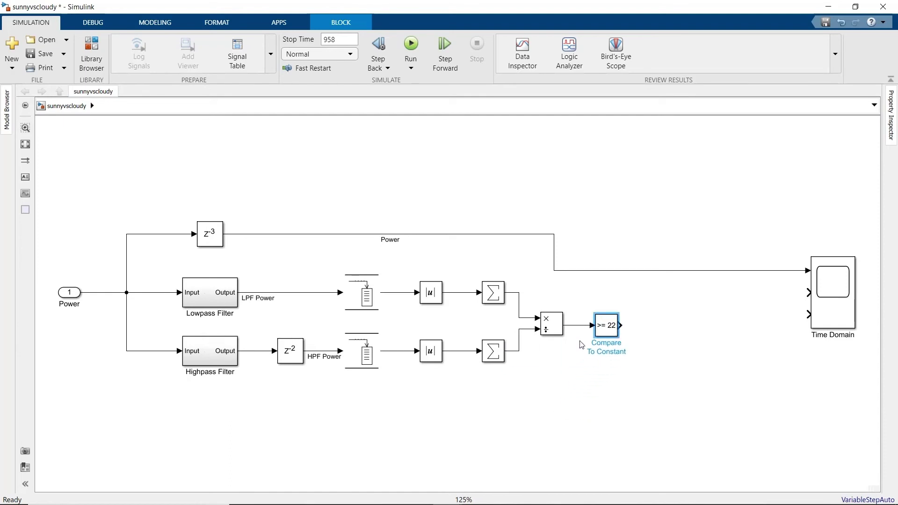
{"action": "double_click", "coordinate": [580, 416]}
{"action": "type", "text": "gain"}
{"action": "key", "text": "Return"}
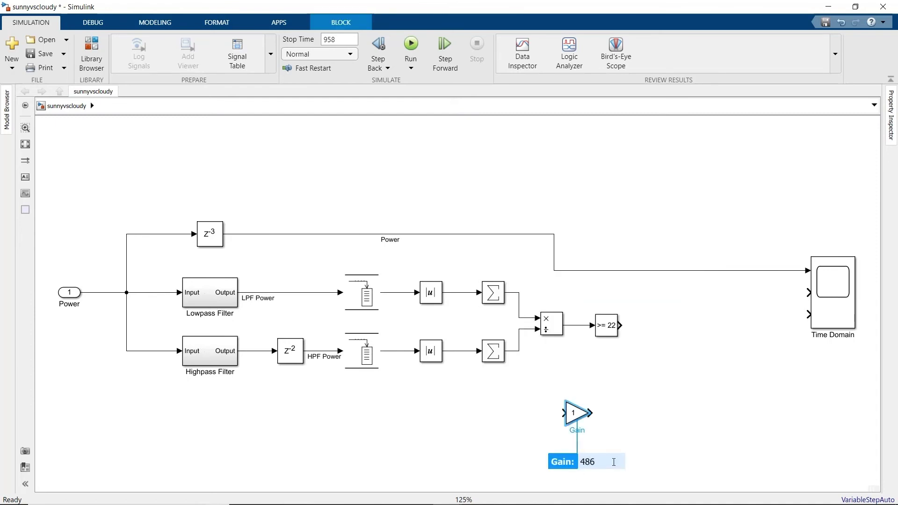
{"action": "key", "text": "Return"}
{"action": "mouse_move", "coordinate": [577, 413]}
{"action": "left_mouse_down"}
{"action": "mouse_move", "coordinate": [667, 325]}
{"action": "mouse_move", "coordinate": [706, 308]}
{"action": "mouse_move", "coordinate": [808, 293]}
{"action": "left_mouse_up"}
{"action": "type", "text": "Sunny"}
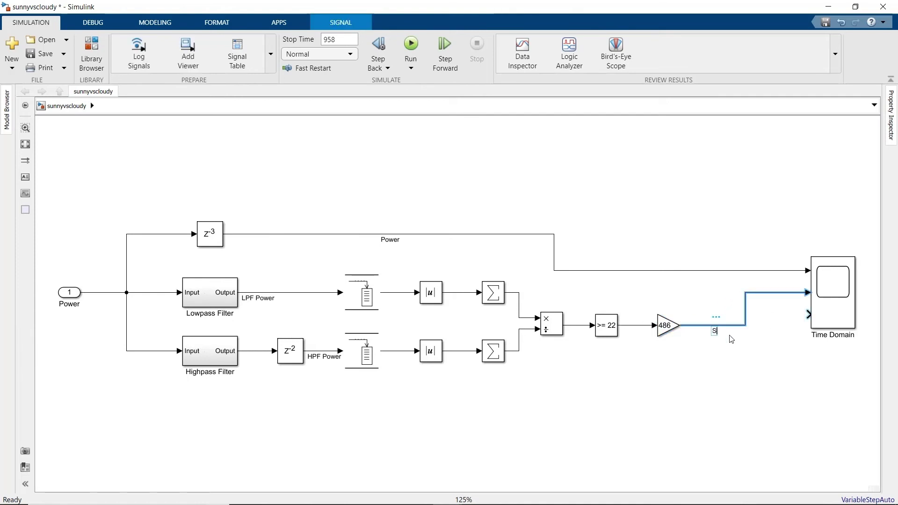
Step: Give the Time Domain scope two input ports and make it taller
{"action": "left_click", "coordinate": [831, 314]}
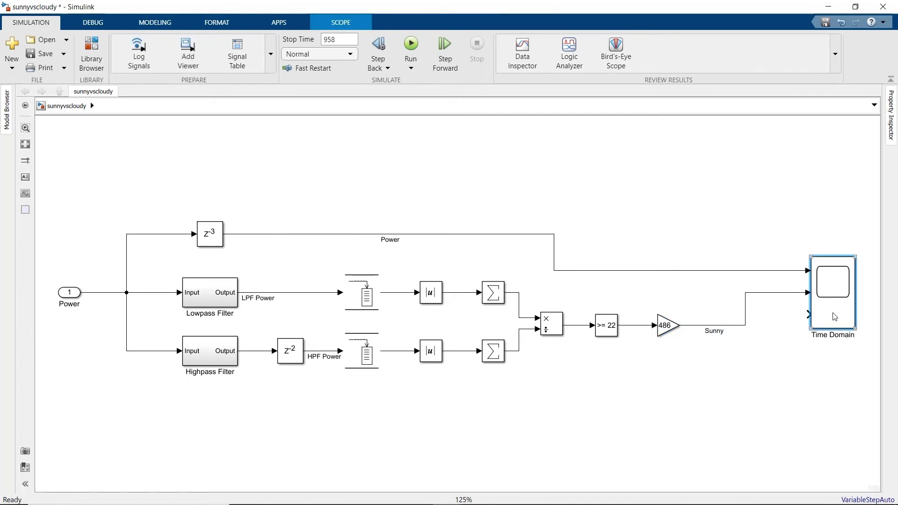
{"action": "right_click", "coordinate": [832, 314]}
{"action": "mouse_move", "coordinate": [803, 206]}
{"action": "mouse_move", "coordinate": [684, 209]}
{"action": "left_click", "coordinate": [735, 222]}
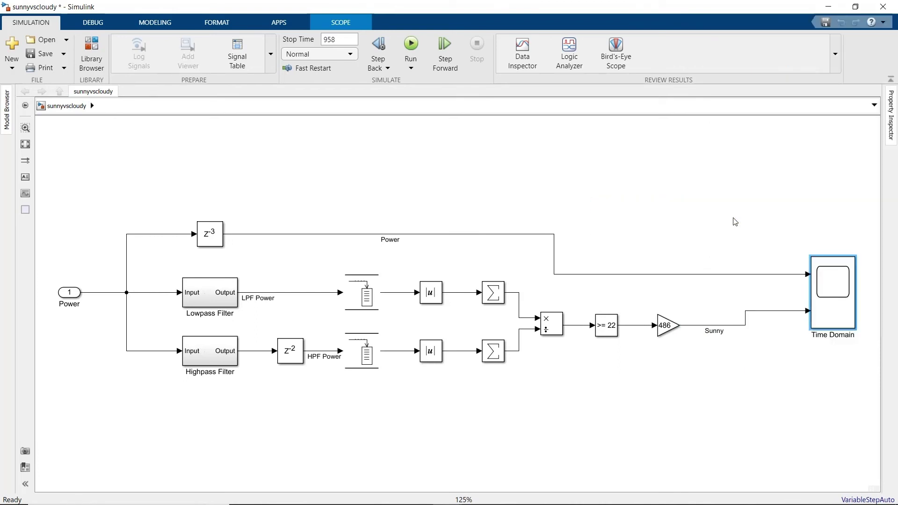
{"action": "left_click_drag", "start_coordinate": [855, 331], "coordinate": [857, 349]}
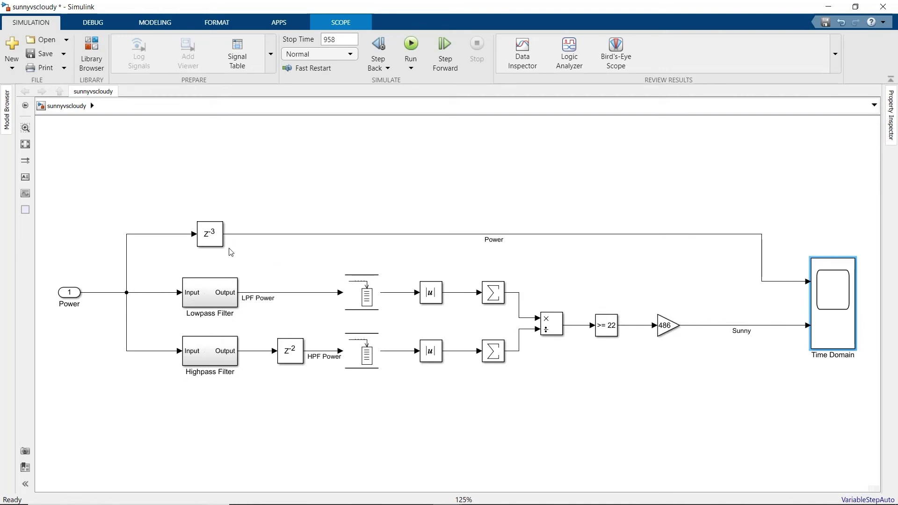
Step: Change the Power line Delay from 3 to 15 samples, rerun the simulation, and view the scope
{"action": "double_click", "coordinate": [216, 241]}
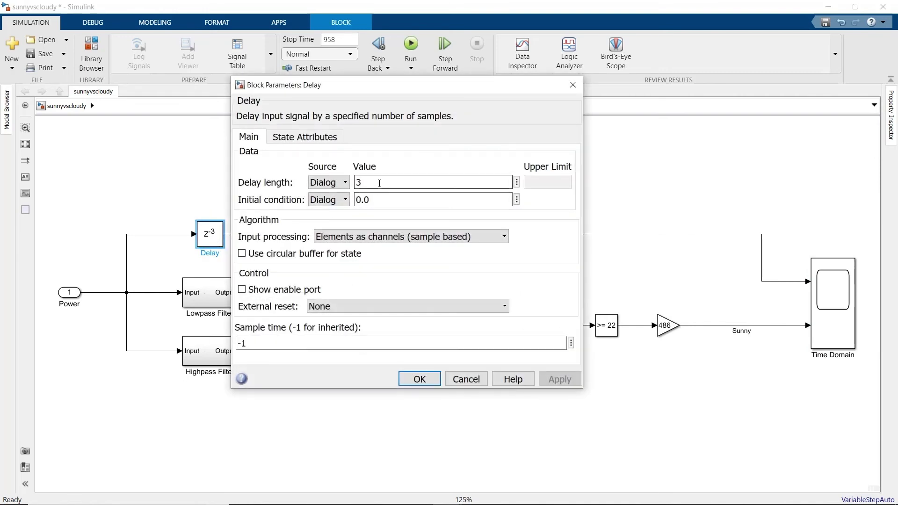
{"action": "double_click", "coordinate": [379, 183]}
{"action": "type", "text": "15"}
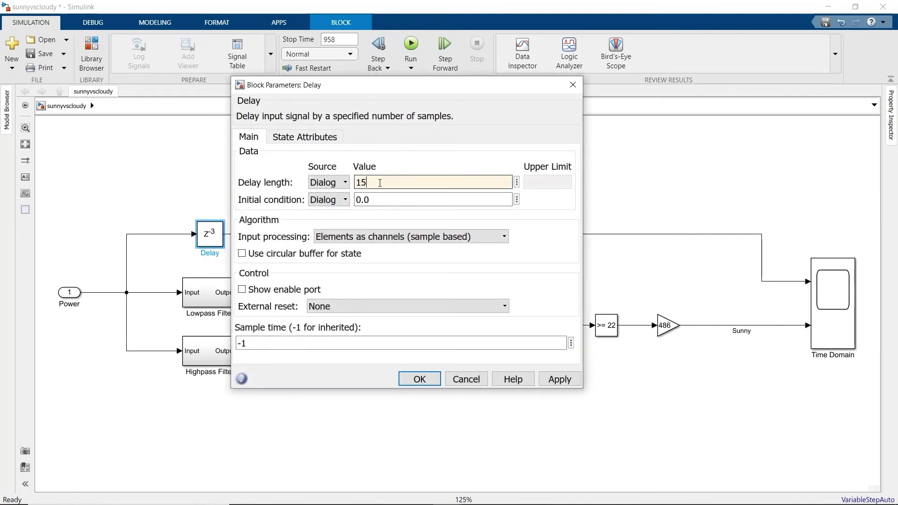
{"action": "left_click", "coordinate": [419, 378]}
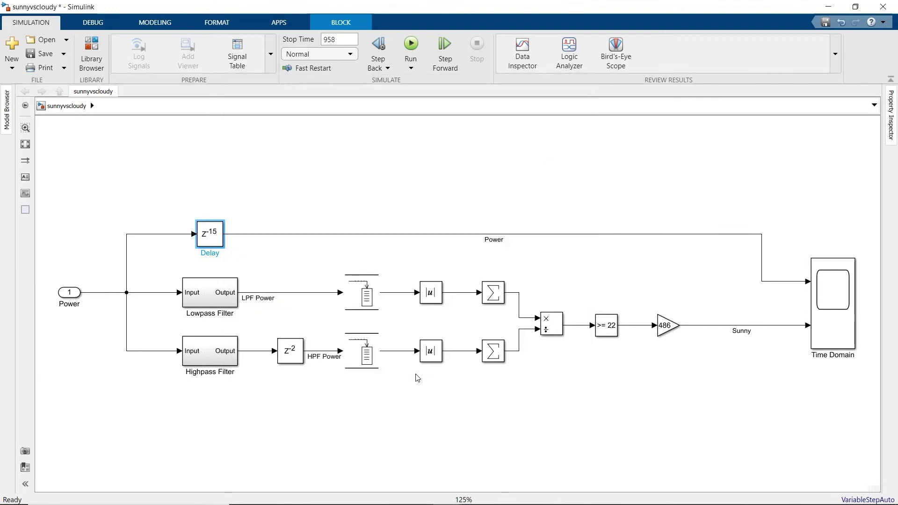
{"action": "left_click", "coordinate": [412, 44]}
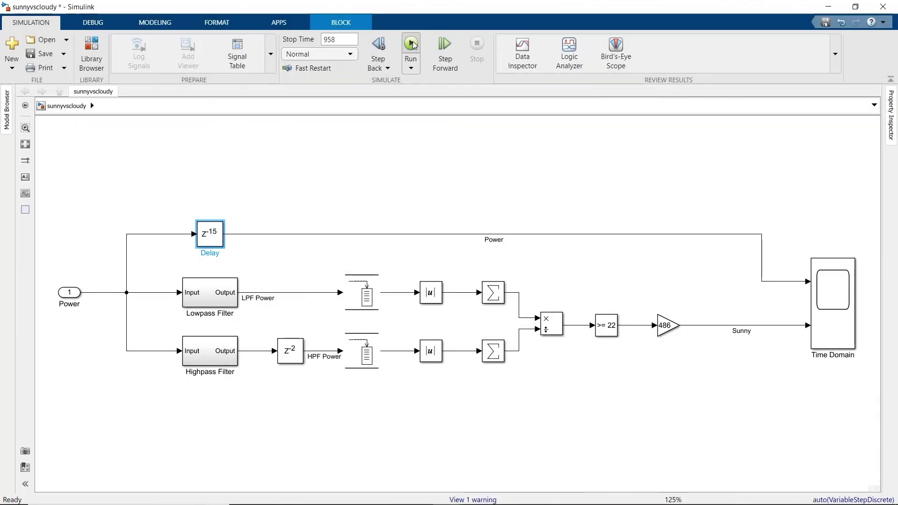
{"action": "double_click", "coordinate": [841, 324]}
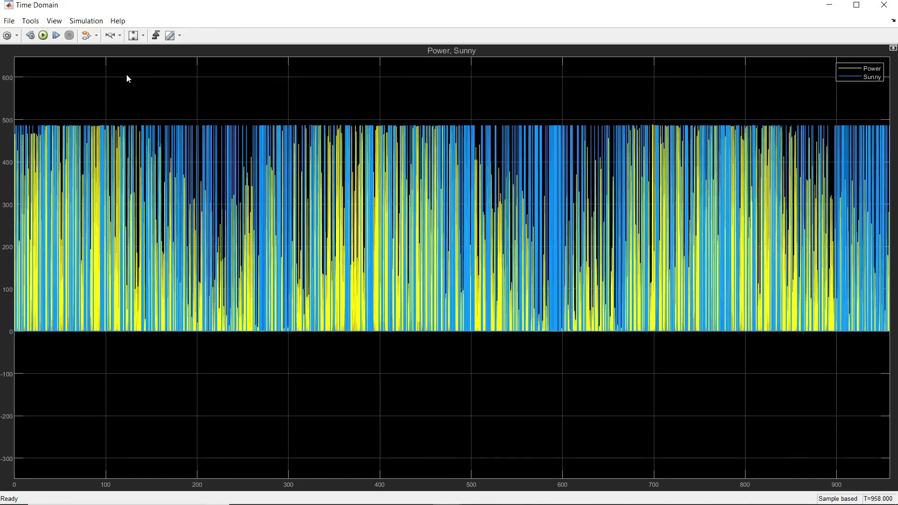
{"action": "left_click", "coordinate": [110, 35]}
{"action": "left_click_drag", "start_coordinate": [369, 280], "coordinate": [375, 279]}
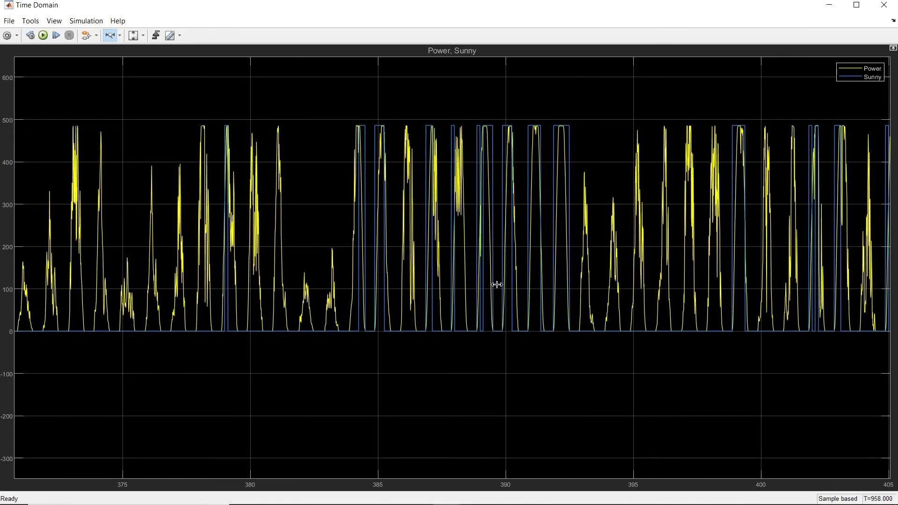
{"action": "left_click_drag", "start_coordinate": [498, 287], "coordinate": [517, 424]}
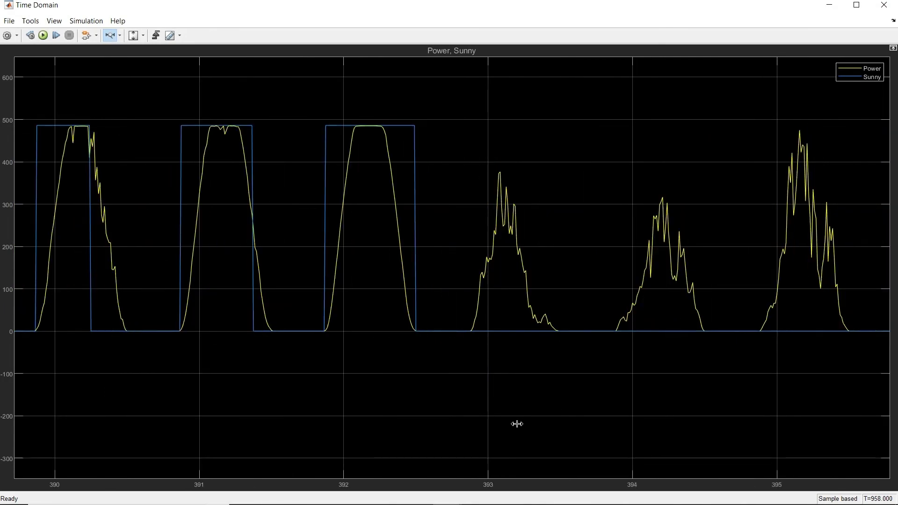
{"action": "left_click", "coordinate": [133, 36]}
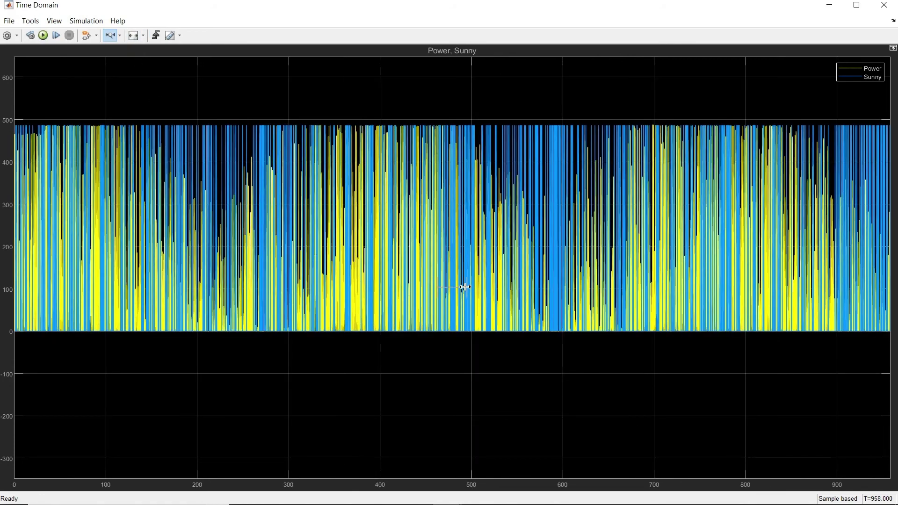
{"action": "left_click_drag", "start_coordinate": [465, 287], "coordinate": [466, 286]}
{"action": "left_click_drag", "start_coordinate": [617, 298], "coordinate": [742, 310]}
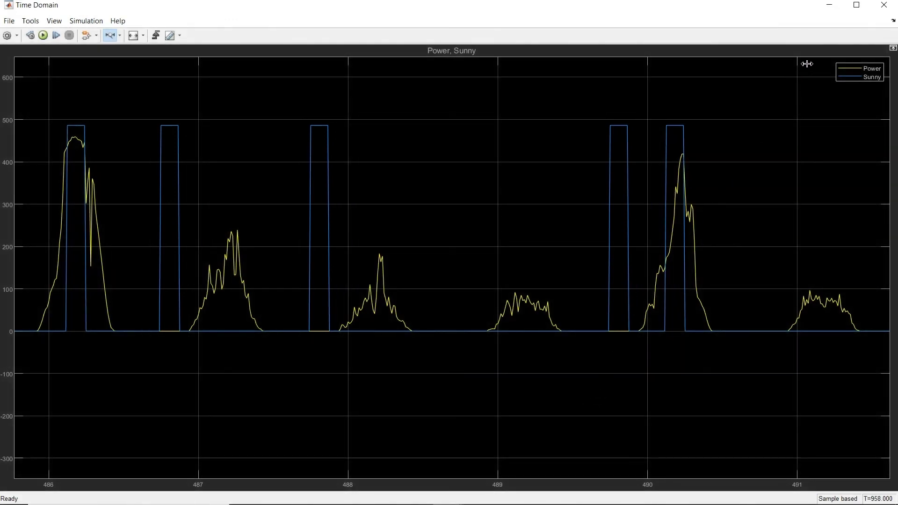
{"action": "left_click", "coordinate": [830, 6]}
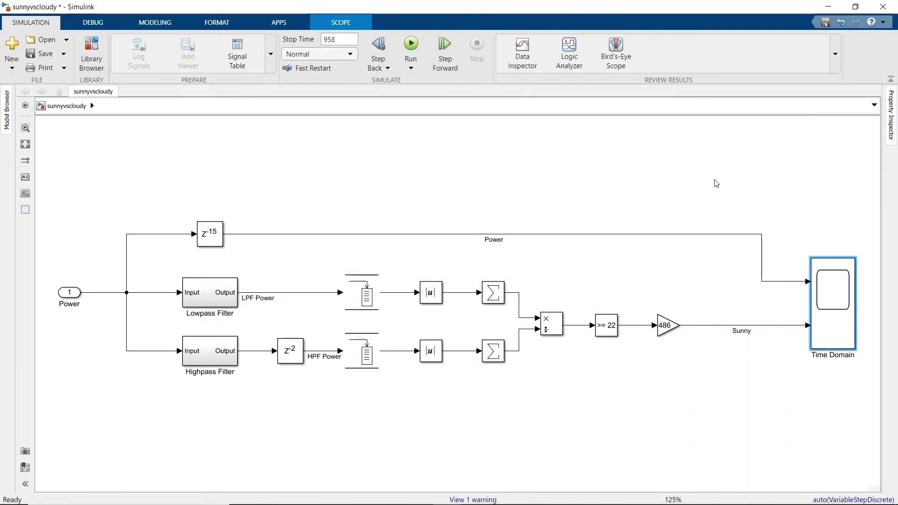
Step: Copy the >= 22 comparison block and set the copy's threshold to 3
{"action": "left_click_drag", "start_coordinate": [612, 319], "coordinate": [519, 294]}
{"action": "double_click", "coordinate": [587, 277]}
{"action": "double_click", "coordinate": [614, 291]}
{"action": "type", "text": "3"}
{"action": "left_click", "coordinate": [701, 369]}
Step: Add a Logical Operator AND block and wire the >= 3 output into it
{"action": "double_click", "coordinate": [655, 274]}
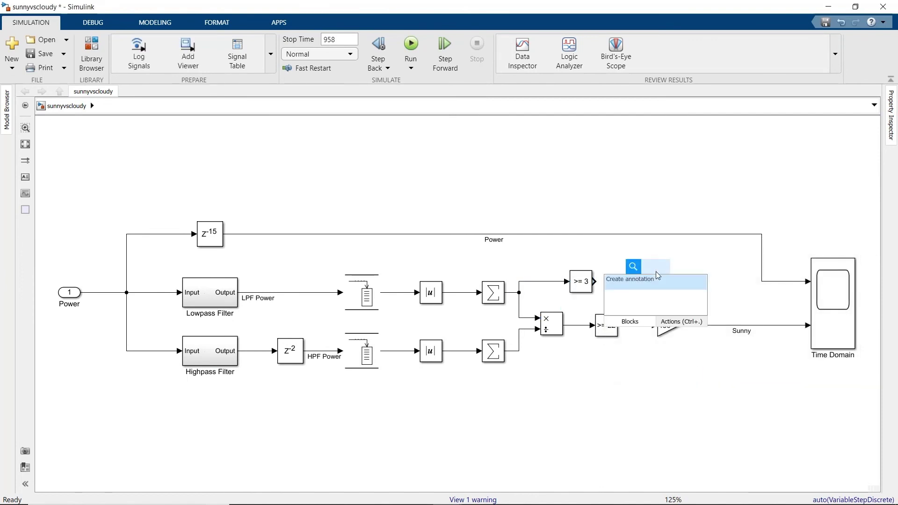
{"action": "type", "text": "log"}
{"action": "key", "text": "Return"}
{"action": "left_click_drag", "start_coordinate": [593, 281], "coordinate": [640, 264]}
Step: Route >= 22 through the AND into the 486 gain, then simulate and reopen the scope
{"action": "left_click", "coordinate": [668, 325]}
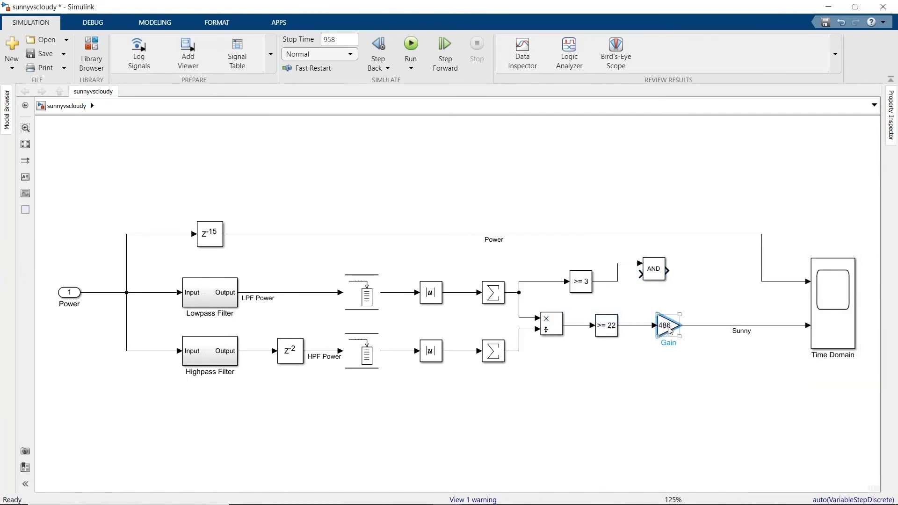
{"action": "left_click_drag", "start_coordinate": [668, 325], "coordinate": [726, 334]}
{"action": "left_click", "coordinate": [700, 325]}
{"action": "key", "text": "Delete"}
{"action": "left_click_drag", "start_coordinate": [621, 325], "coordinate": [730, 325]}
{"action": "left_click_drag", "start_coordinate": [654, 269], "coordinate": [667, 319]}
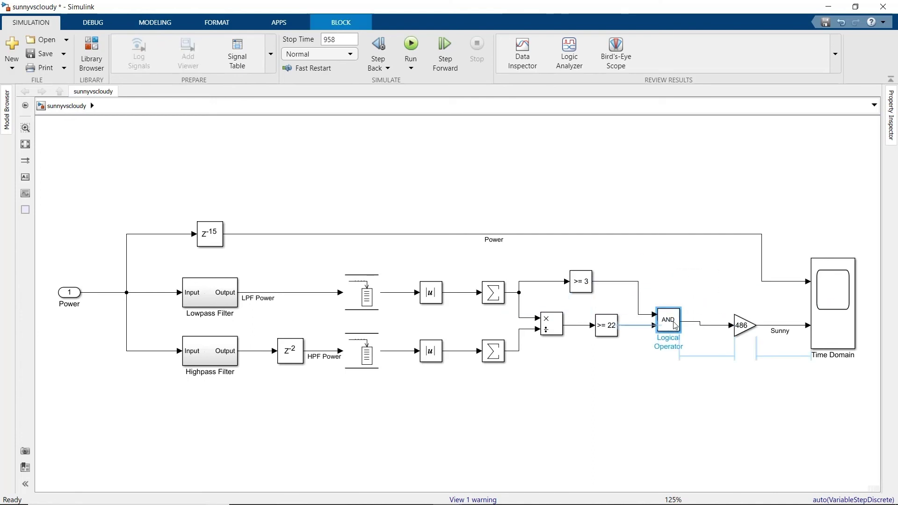
{"action": "key", "text": "ctrl+t"}
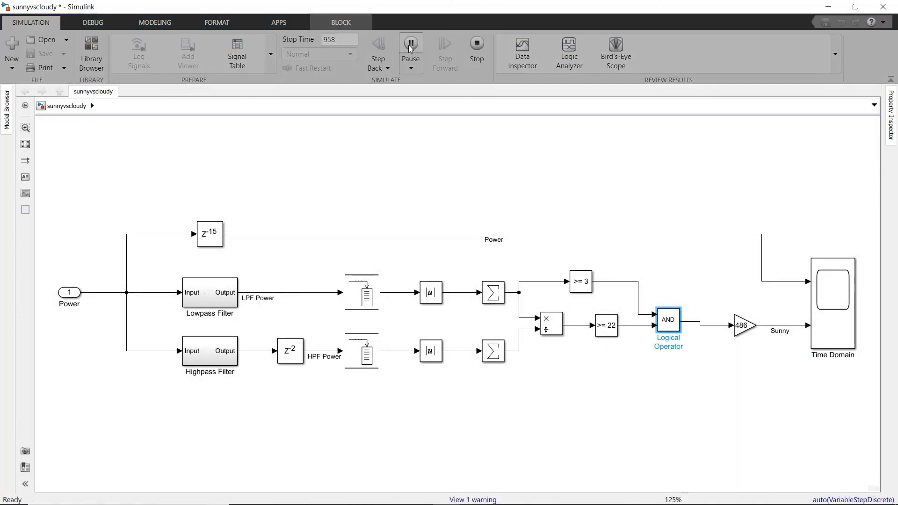
{"action": "double_click", "coordinate": [837, 306]}
Step: Zoom the scope plot to roughly 462–498 seconds, then return to the Modeling tools
{"action": "left_click_drag", "start_coordinate": [596, 301], "coordinate": [737, 302]}
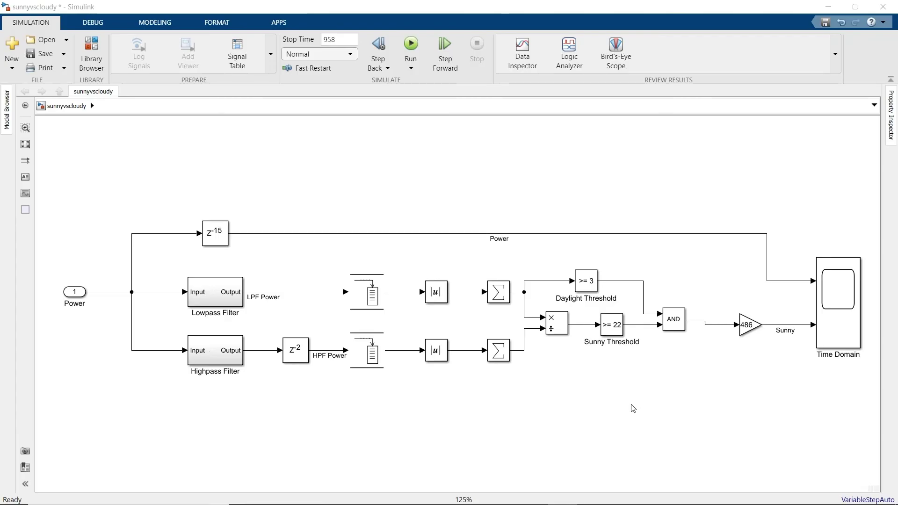
{"action": "left_click", "coordinate": [152, 26]}
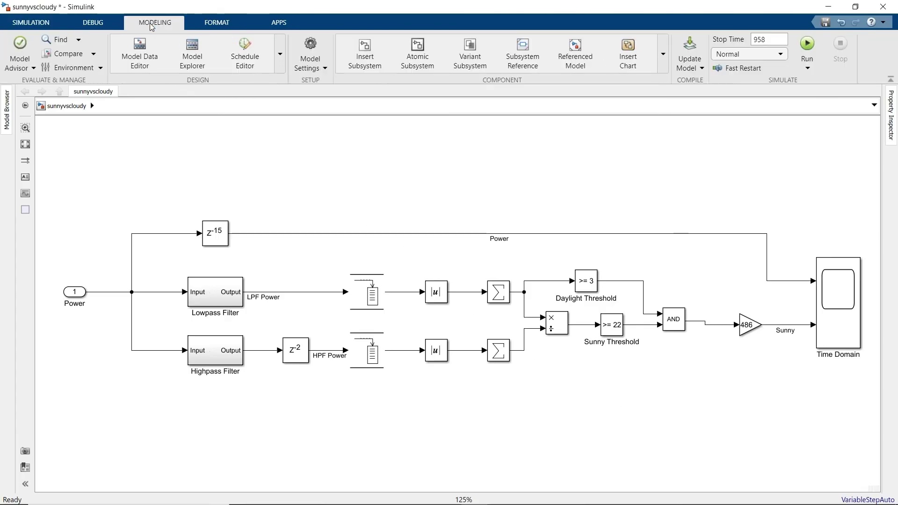
Step: Set the model's Hardware Implementation board to Arduino Uno
{"action": "left_click", "coordinate": [308, 47]}
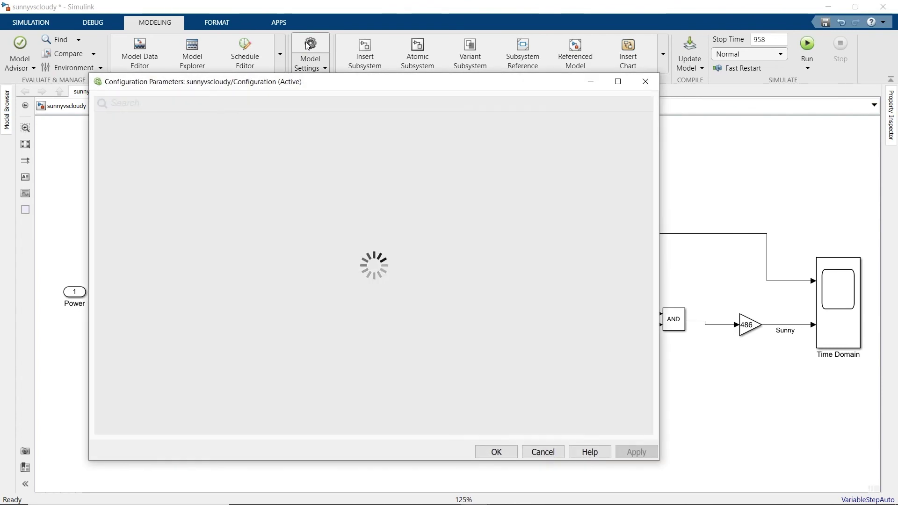
{"action": "left_click", "coordinate": [149, 171]}
{"action": "left_click", "coordinate": [308, 125]}
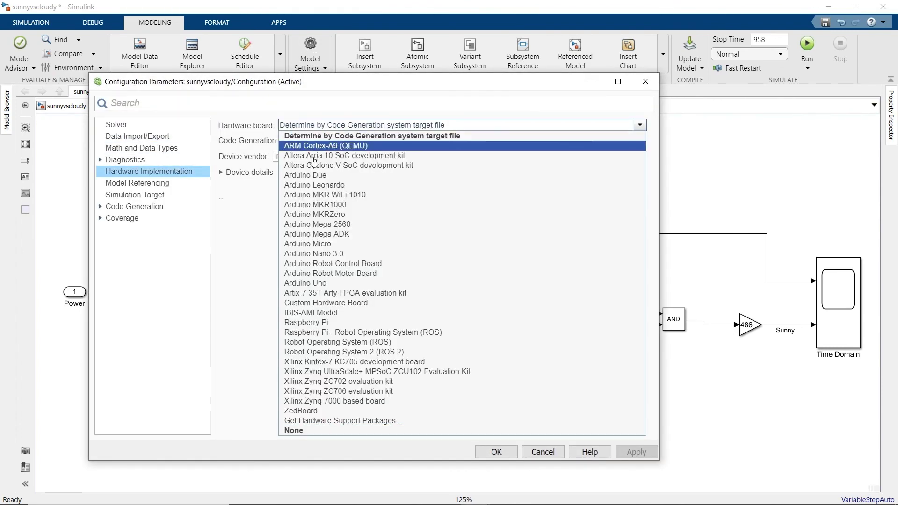
{"action": "left_click", "coordinate": [314, 283]}
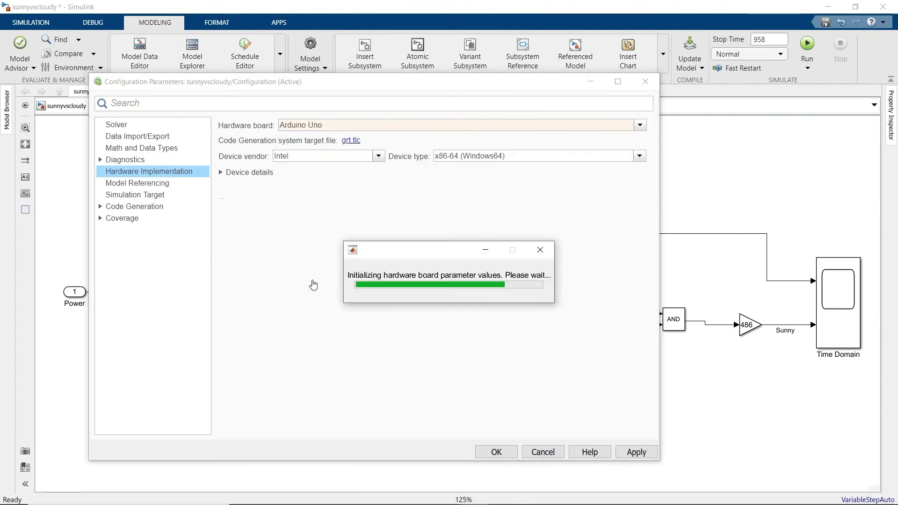
{"action": "left_click", "coordinate": [491, 454]}
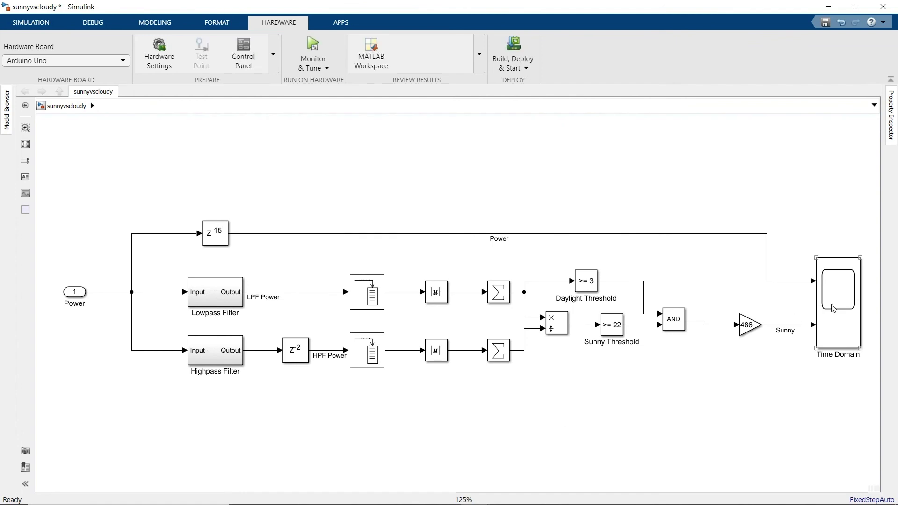
Step: Delete the scope and delayed Power branch, and add an output port for Sunny
{"action": "key", "text": "Delete"}
{"action": "double_click", "coordinate": [838, 330]}
{"action": "left_click", "coordinate": [824, 344]}
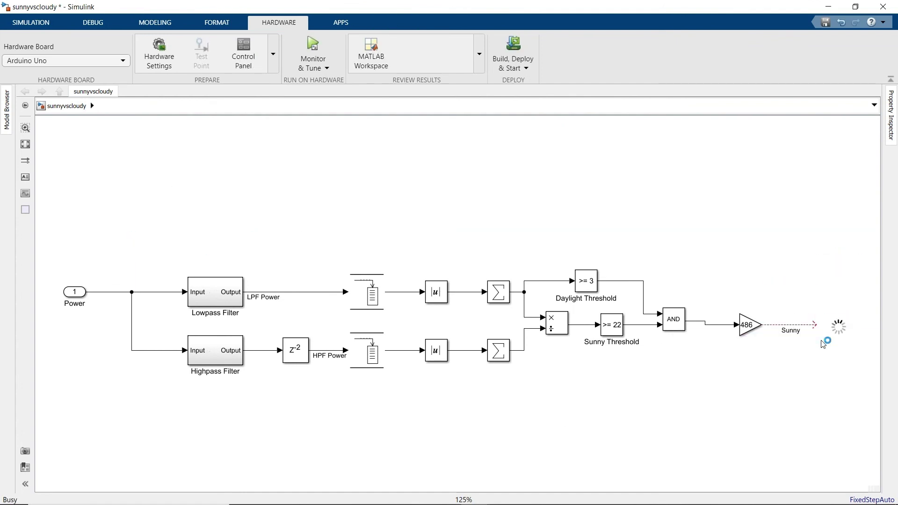
Step: Build stand-alone Arduino code and read the generated sunnyvscloudy.c in the report
{"action": "left_click", "coordinate": [511, 69]}
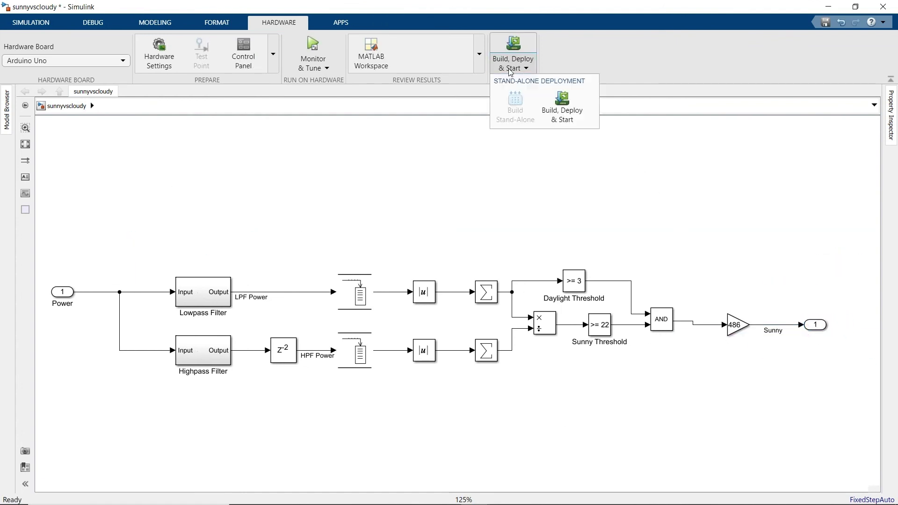
{"action": "left_click", "coordinate": [515, 109]}
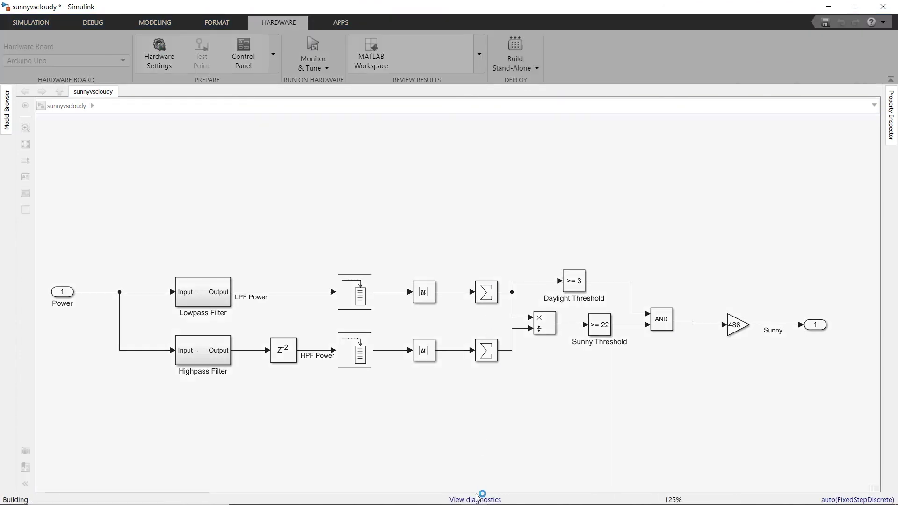
{"action": "left_click", "coordinate": [478, 498]}
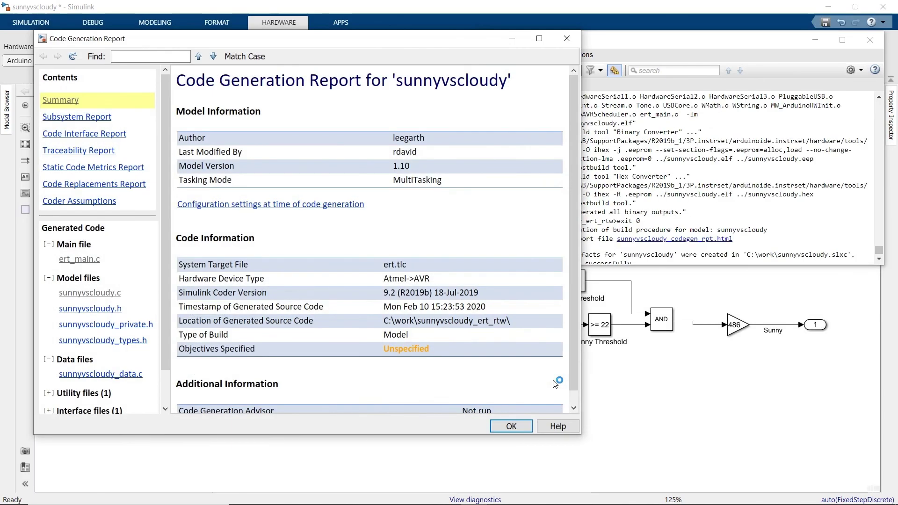
{"action": "left_click", "coordinate": [101, 294]}
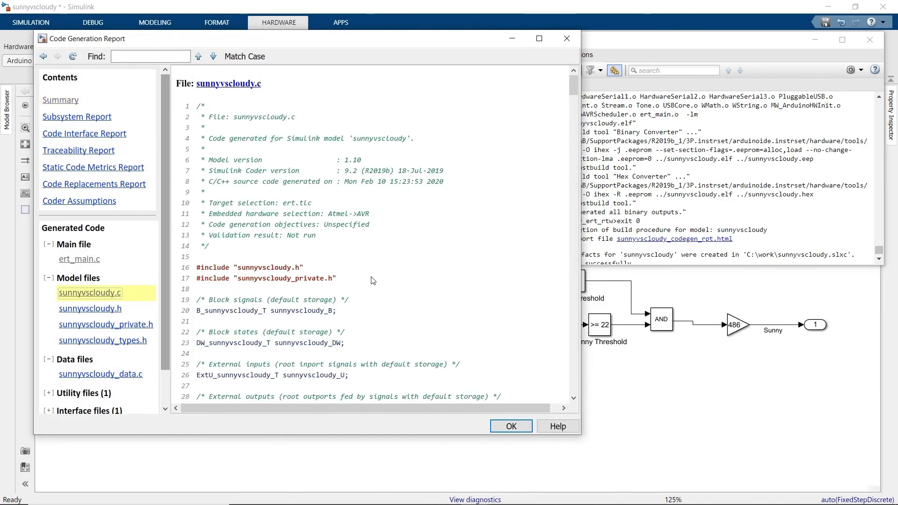
{"action": "scroll", "coordinate": [373, 281], "scroll_direction": "down", "scroll_amount": 14}
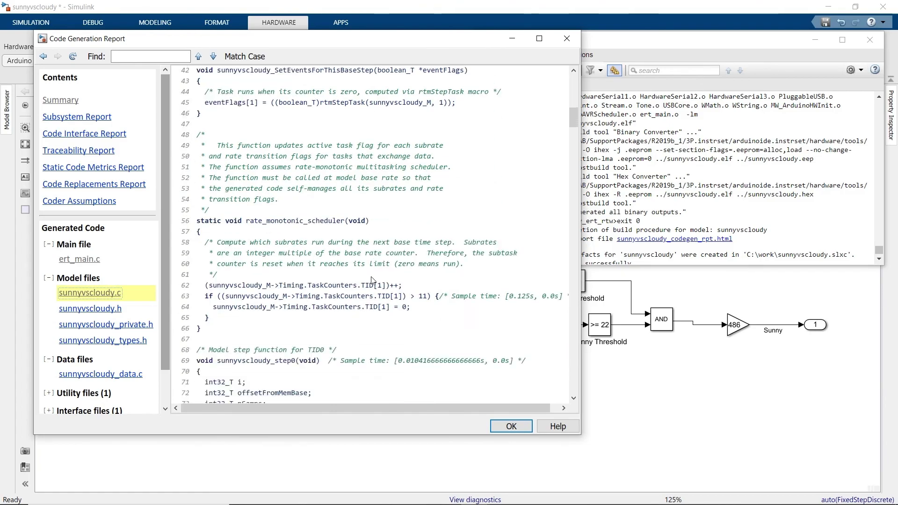
{"action": "scroll", "coordinate": [372, 278], "scroll_direction": "down", "scroll_amount": 10}
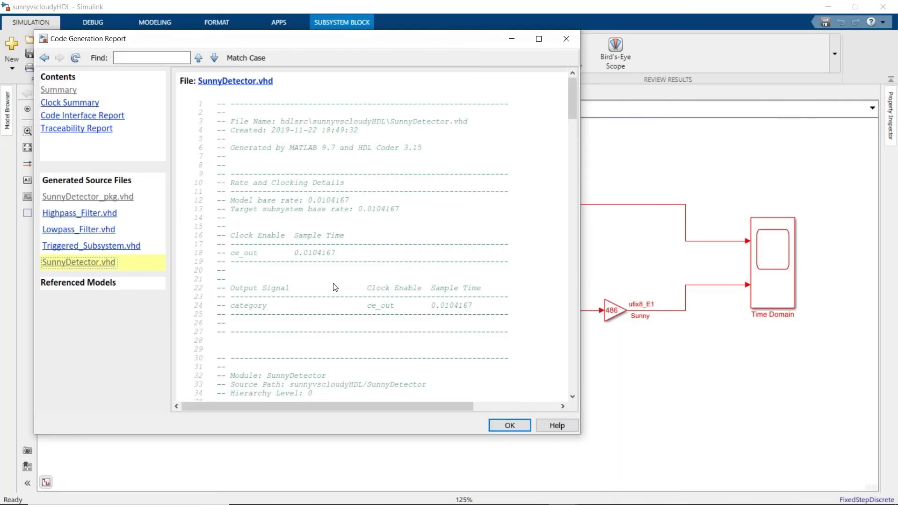
{"action": "scroll", "coordinate": [335, 287], "scroll_direction": "down", "scroll_amount": 9}
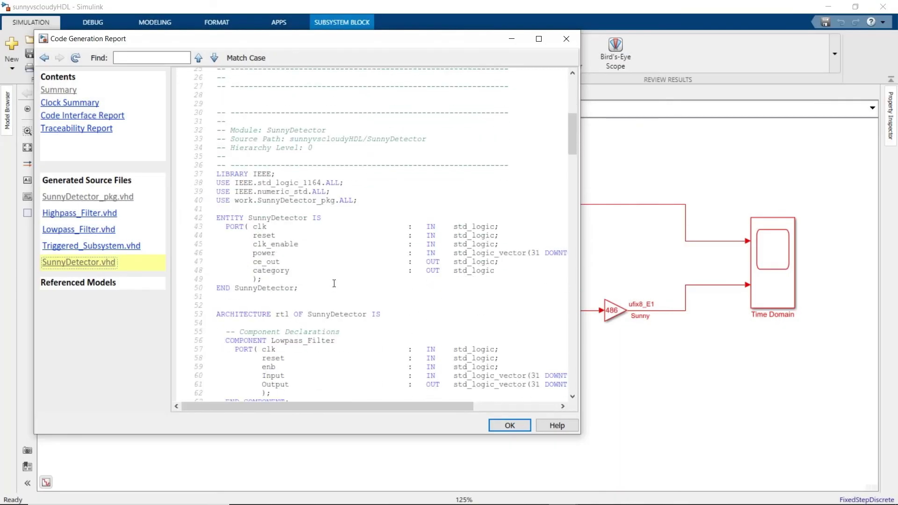